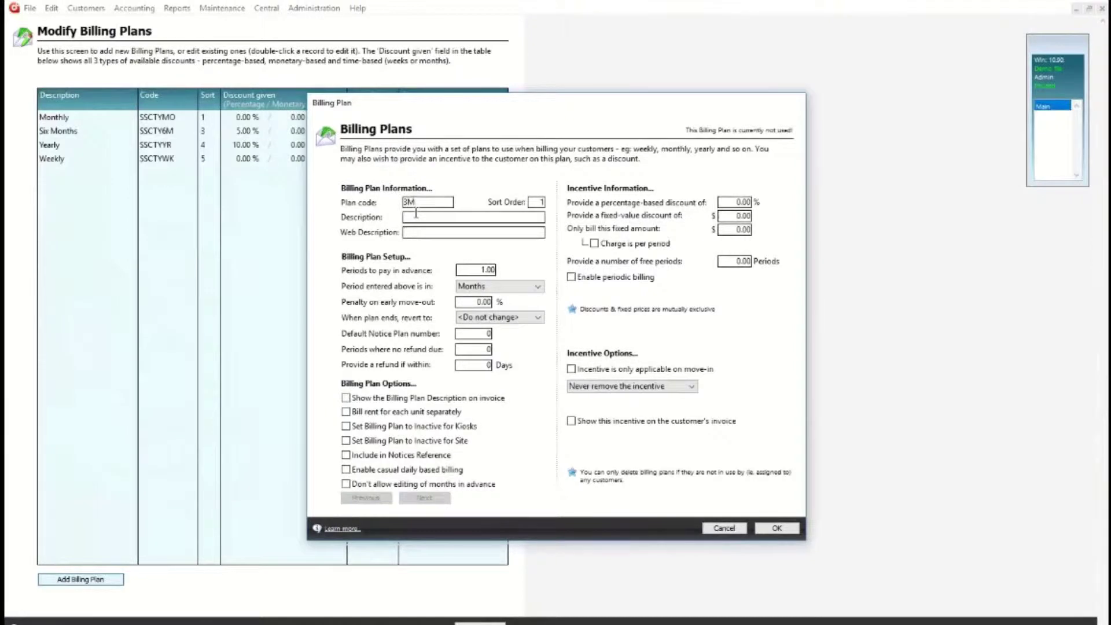
# Enter SSCTY3M as the new billing plan's code and "Pay 2 mths, get 1 free" as its description.
pyautogui.press('Tab')
pyautogui.click(439, 203)
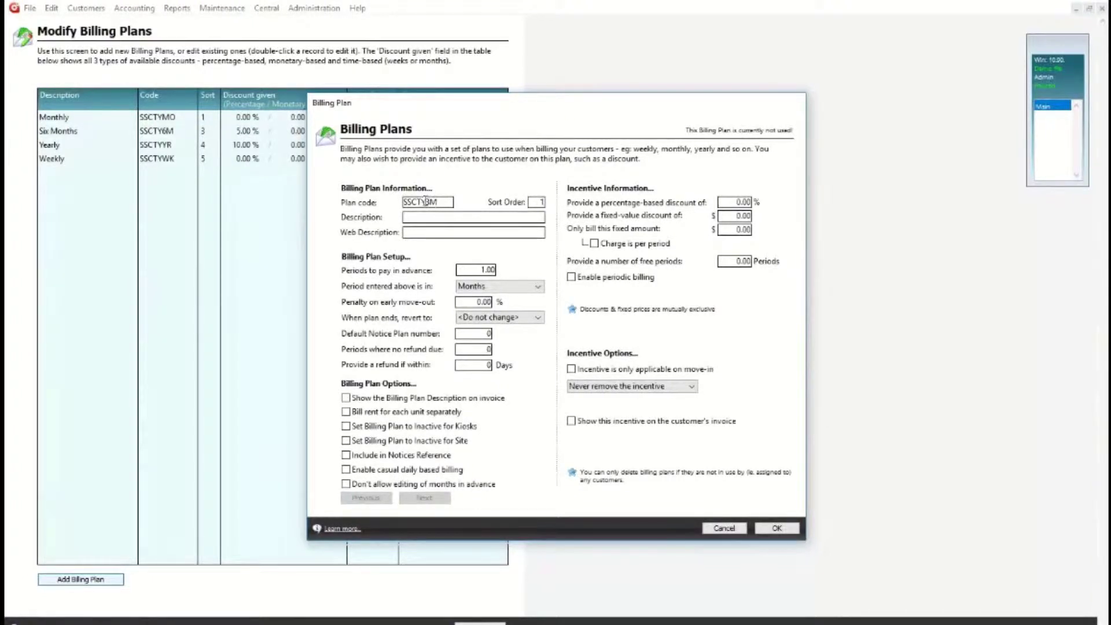
pyautogui.click(415, 217)
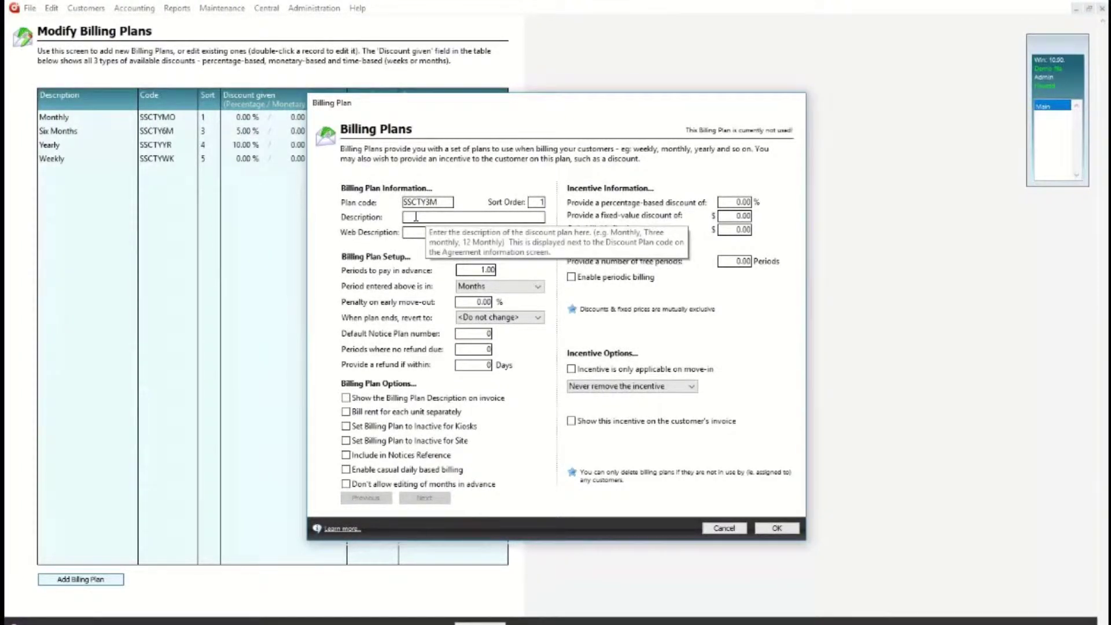
pyautogui.write('3 Pay')
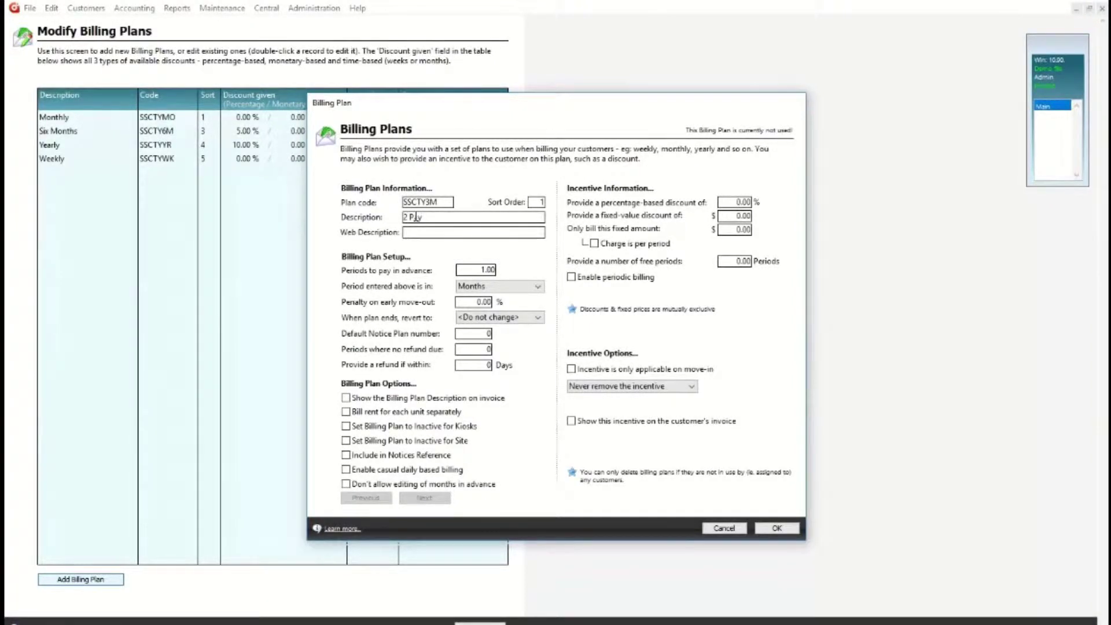
pyautogui.press('BackSpace')
pyautogui.press('BackSpace')
pyautogui.press('BackSpace')
pyautogui.press('BackSpace')
pyautogui.press('BackSpace')
pyautogui.write('Pay 2 mths, get 1 free')
# Set the periods to pay in advance to 2, keeping the period unit as Months.
pyautogui.click(493, 269)
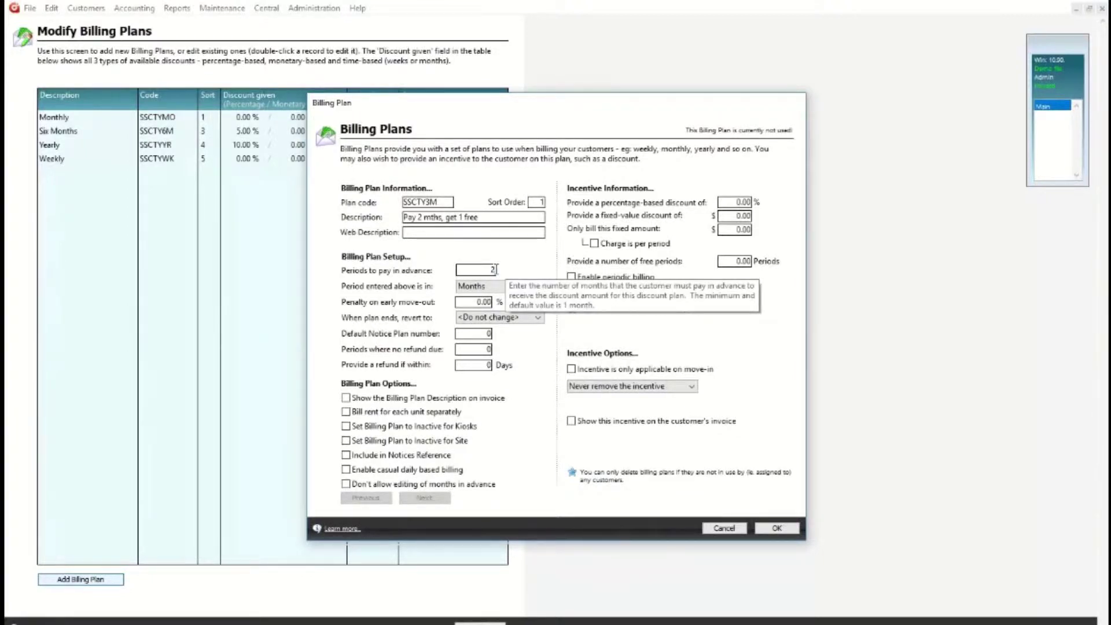
pyautogui.press('Tab')
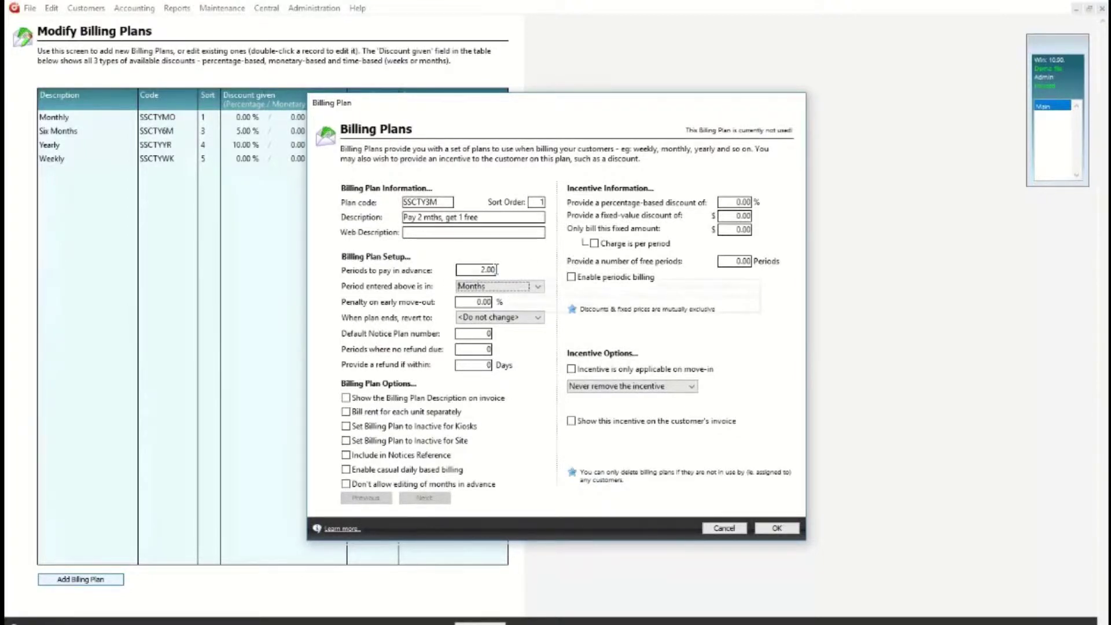
pyautogui.click(538, 286)
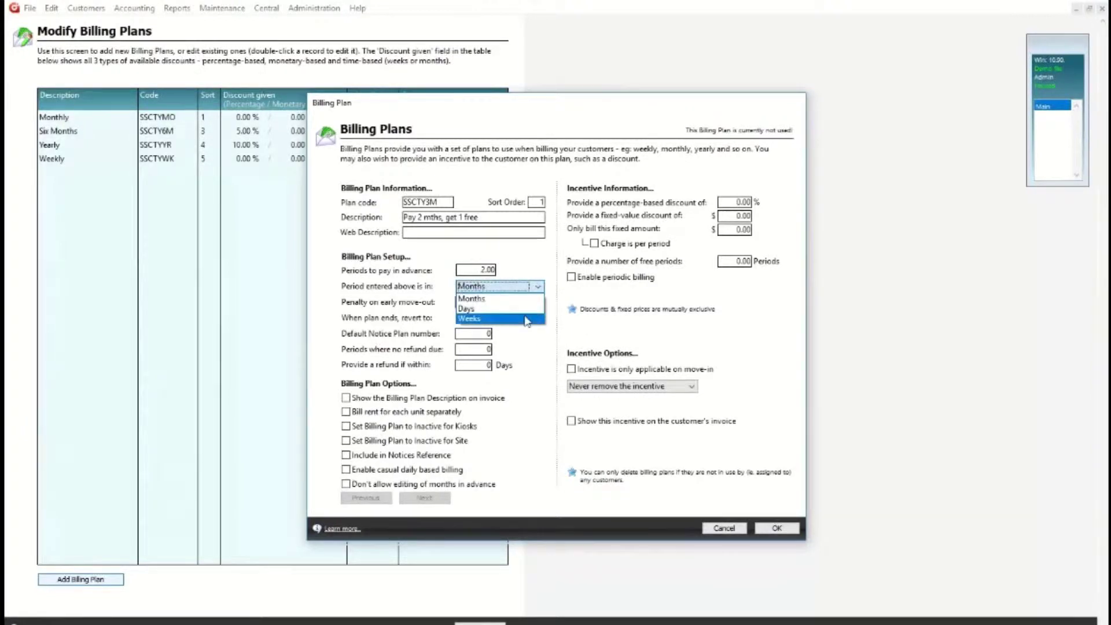
pyautogui.click(537, 264)
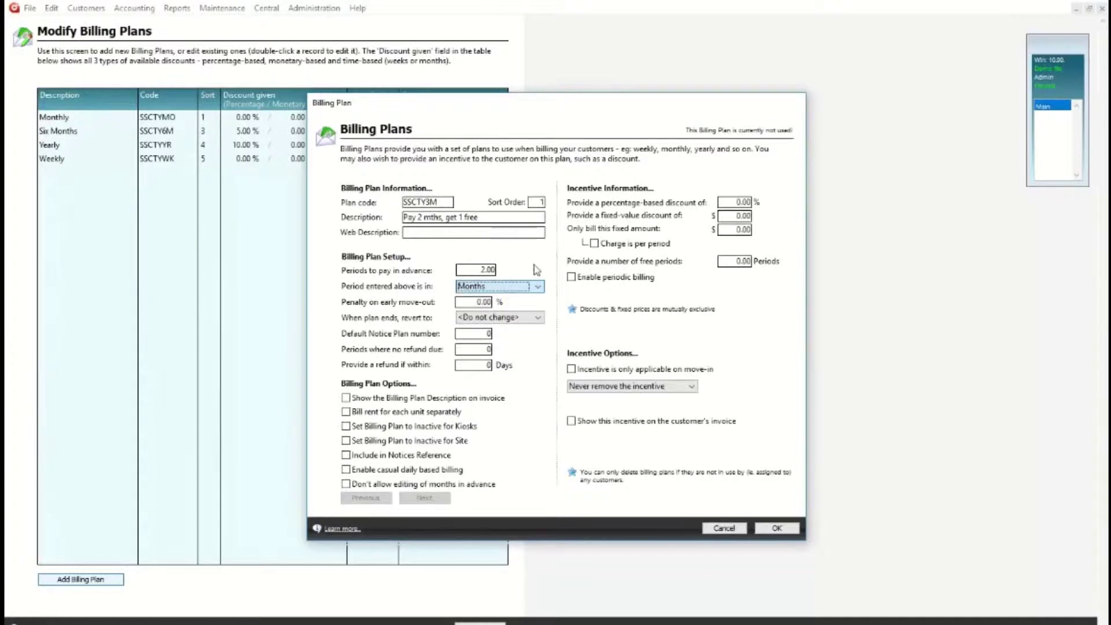
# Make the plan revert to Monthly when it ends, and show the Billing Plan Description on the invoice.
pyautogui.click(474, 302)
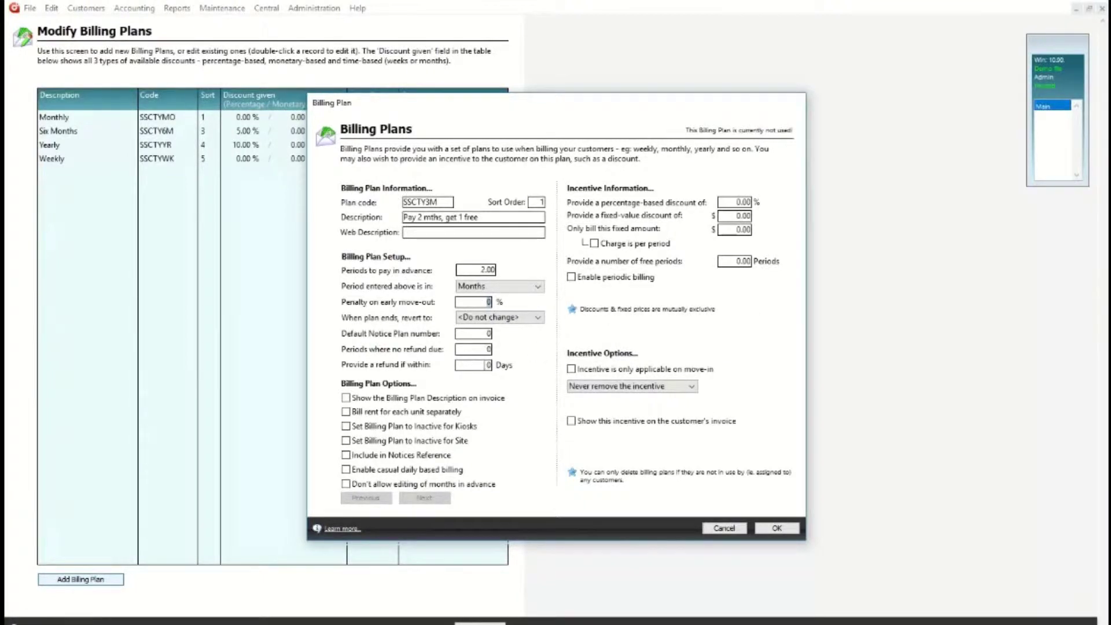
pyautogui.click(476, 351)
pyautogui.click(539, 319)
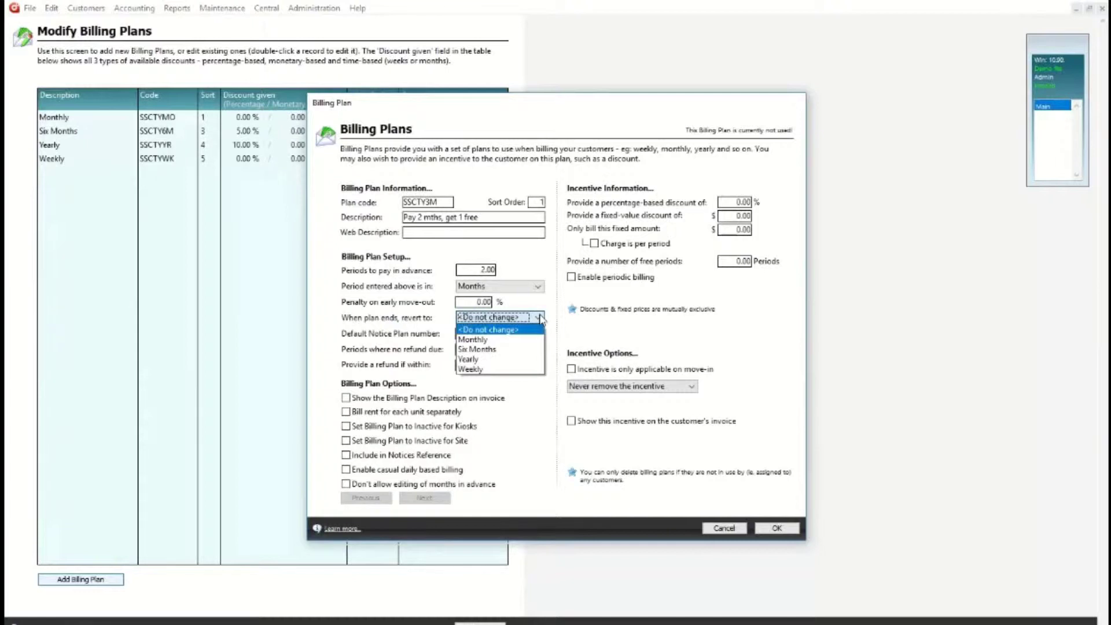
pyautogui.click(510, 339)
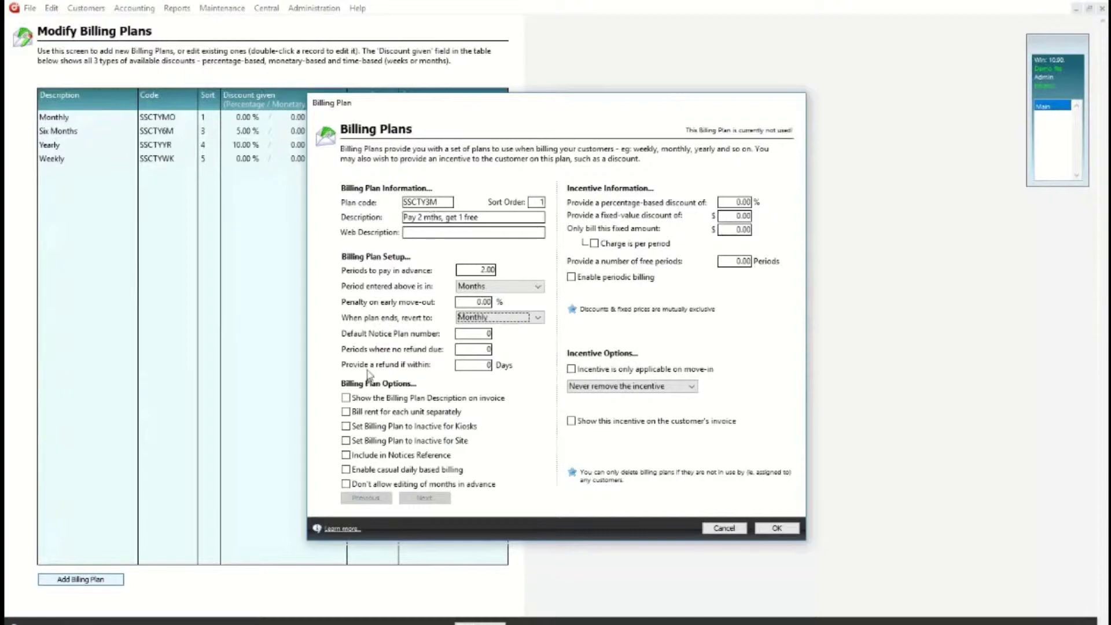
pyautogui.click(346, 398)
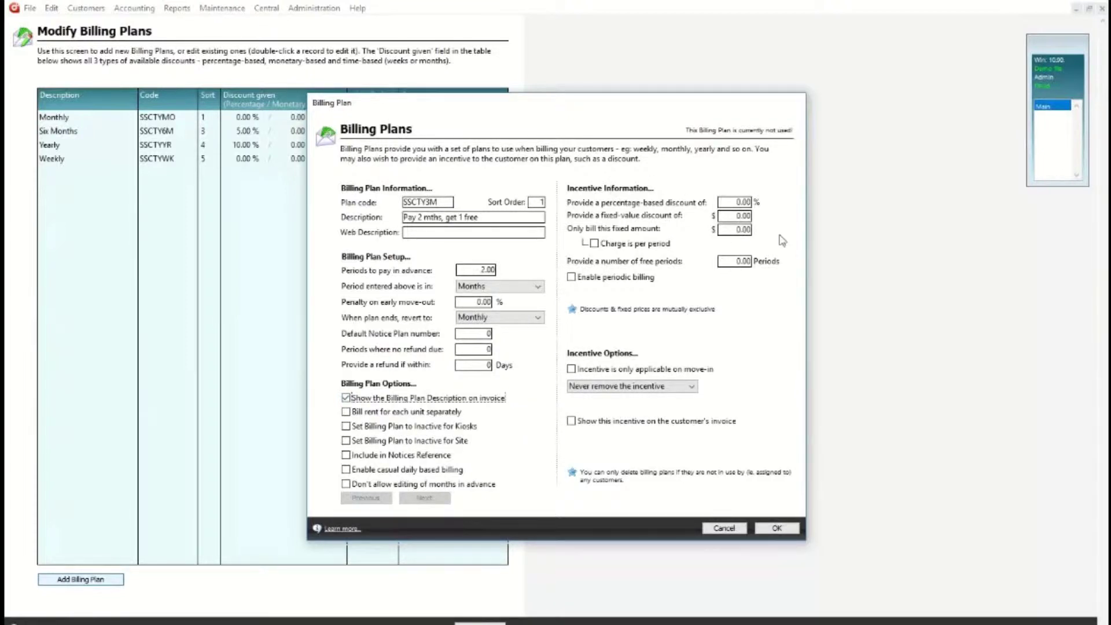
# Try a fixed billing amount of $100 with the charge-per-period option, and reset the amount to 0.
pyautogui.click(733, 202)
pyautogui.click(736, 216)
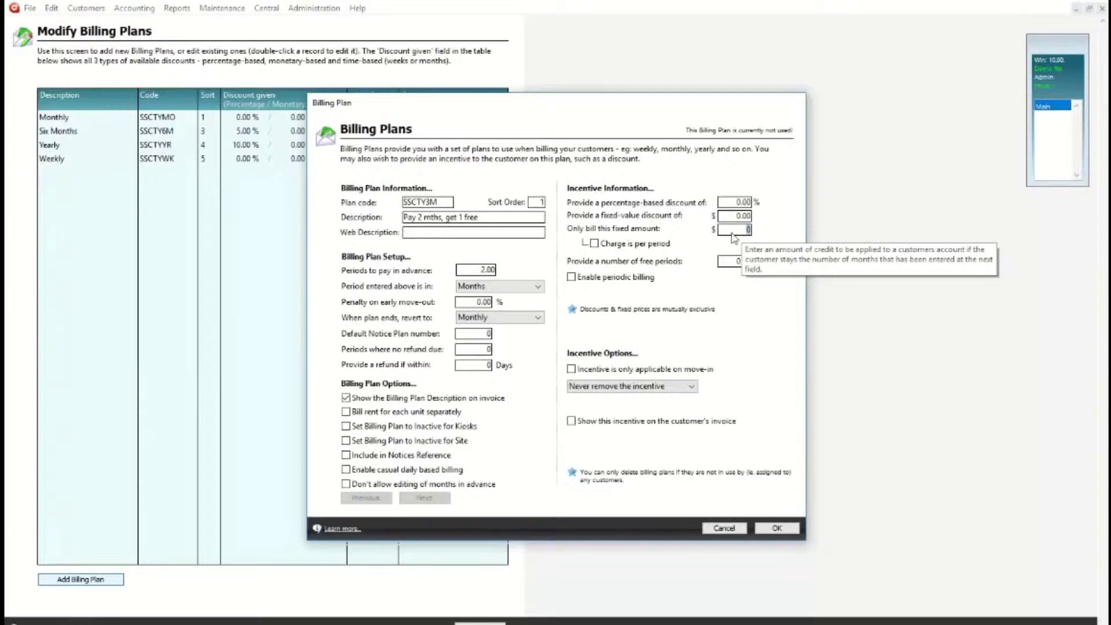
pyautogui.write('100')
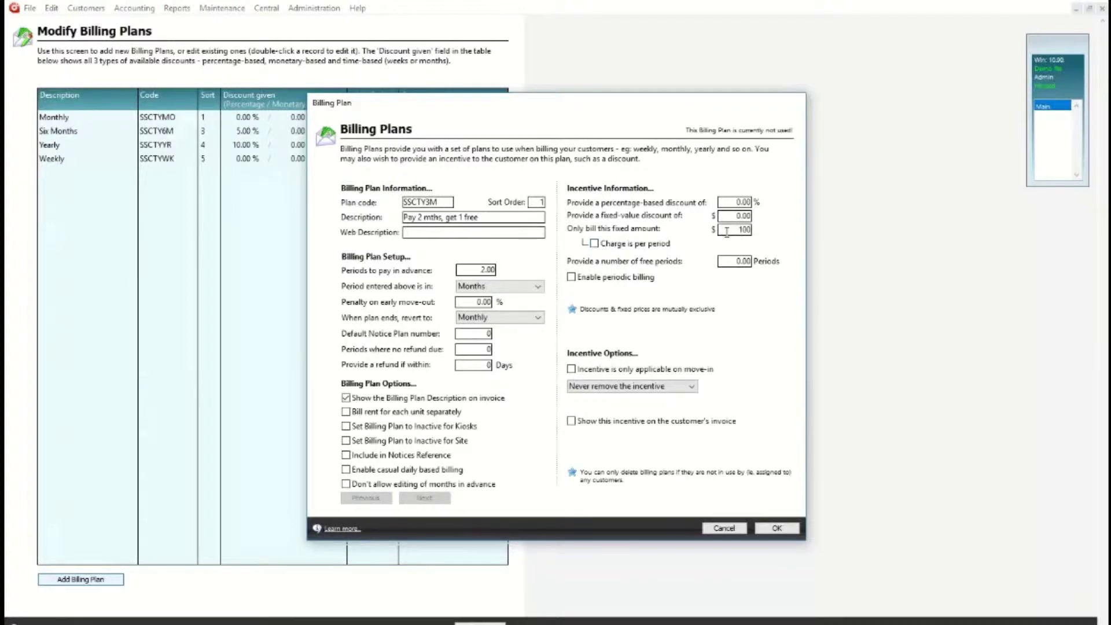
pyautogui.click(596, 243)
pyautogui.click(599, 245)
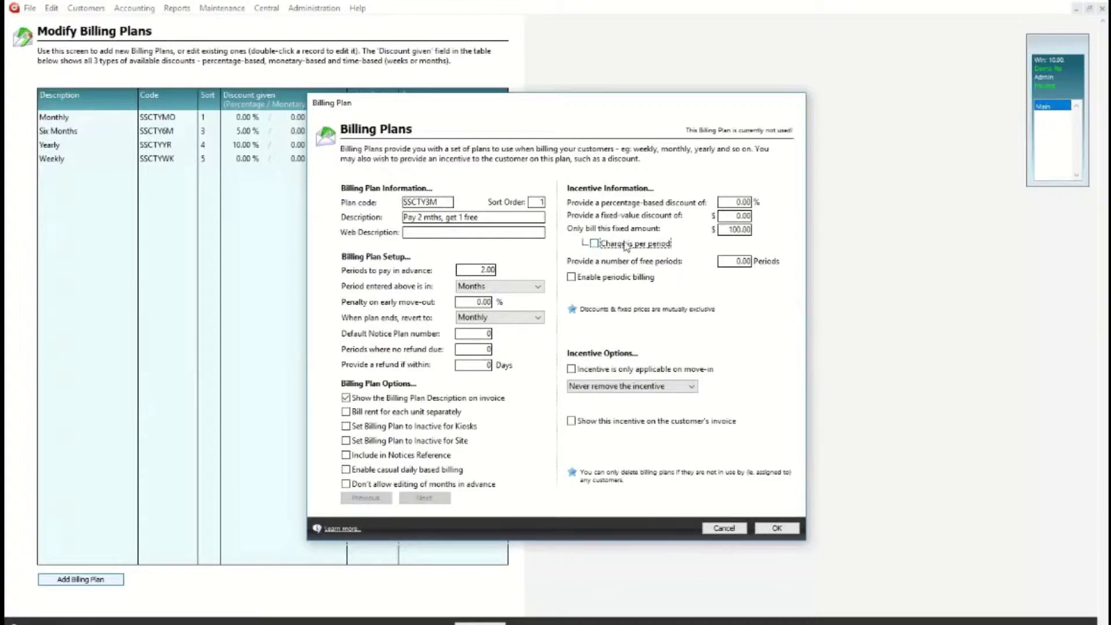
pyautogui.click(737, 231)
pyautogui.write('0')
# Set the number of free periods to 1, try out periodic billing and leave it disabled.
pyautogui.click(728, 262)
pyautogui.click(571, 278)
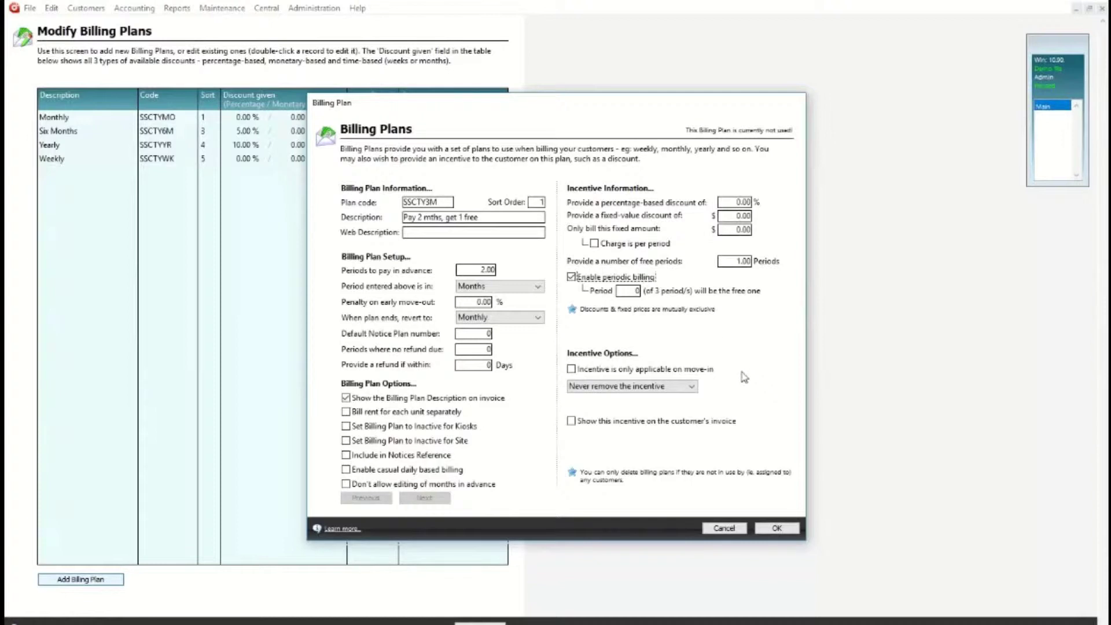
pyautogui.click(629, 291)
pyautogui.click(572, 281)
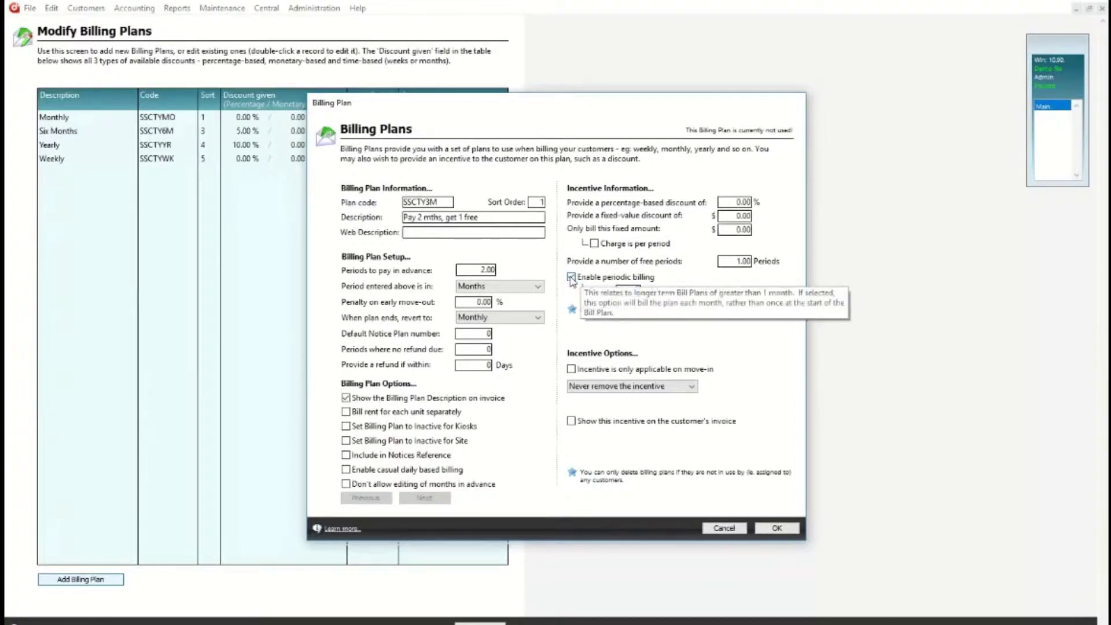
pyautogui.click(571, 280)
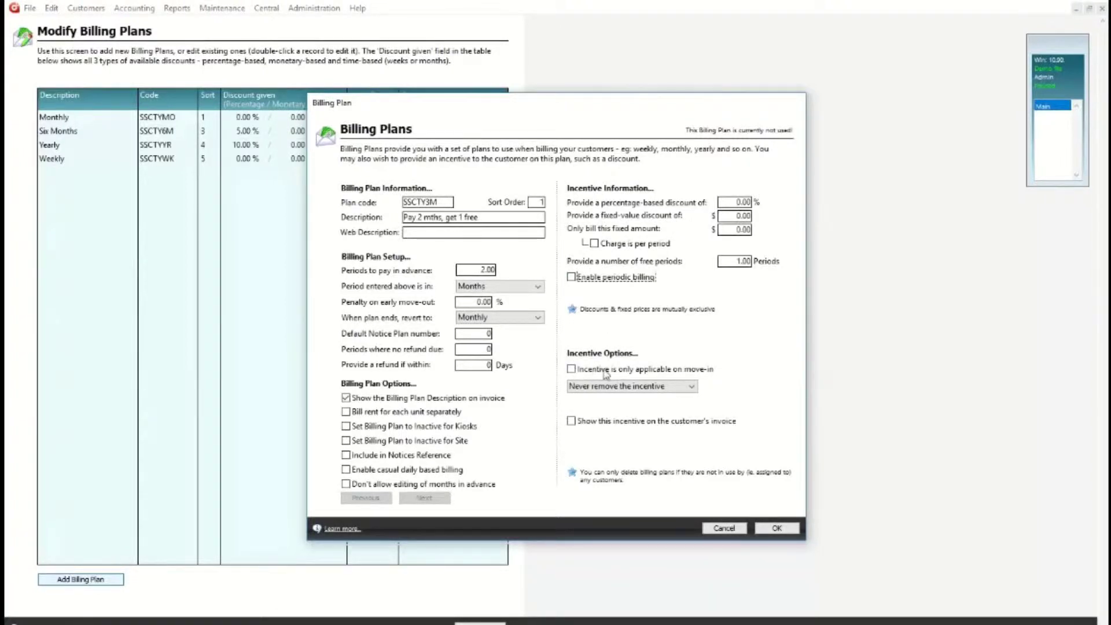
# Try the option limiting the incentive to move-in, and review the choices for removing the incentive.
pyautogui.click(572, 370)
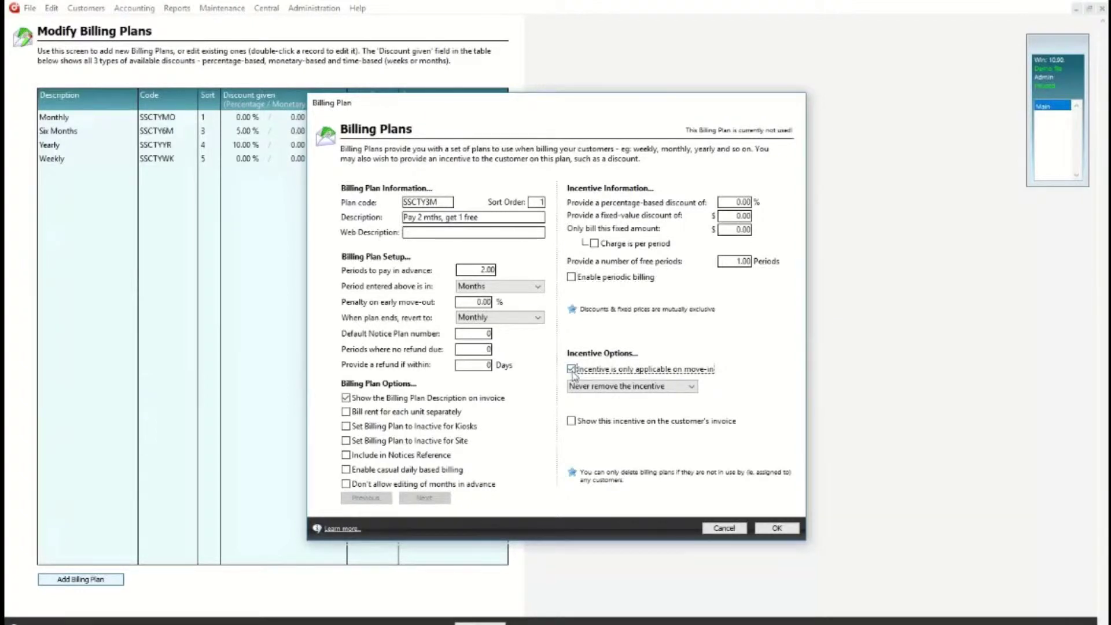
pyautogui.click(572, 371)
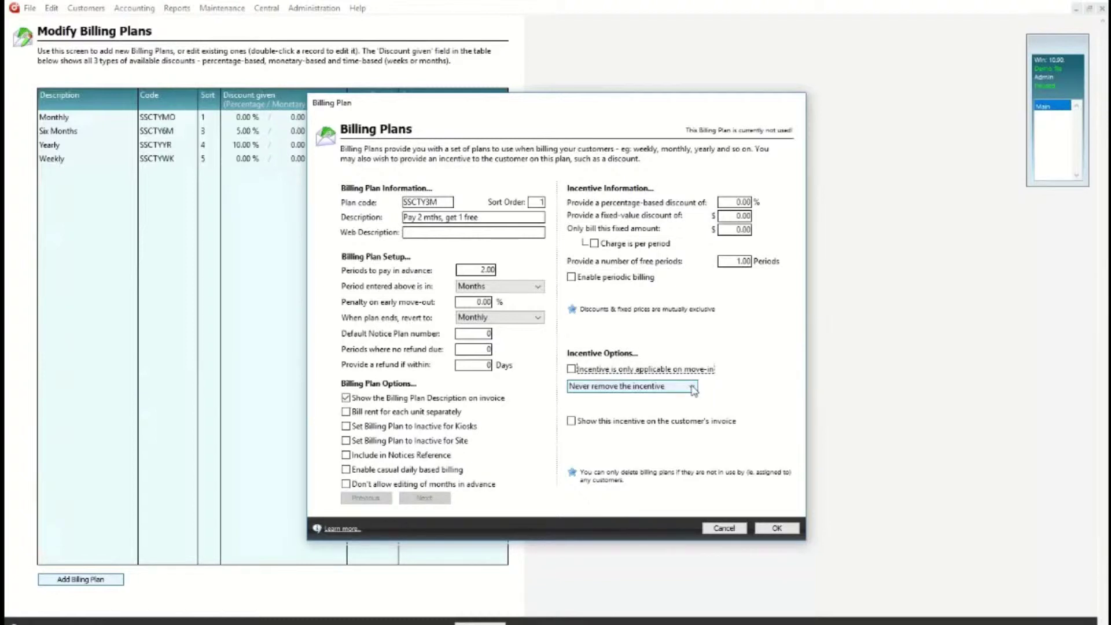
pyautogui.click(692, 389)
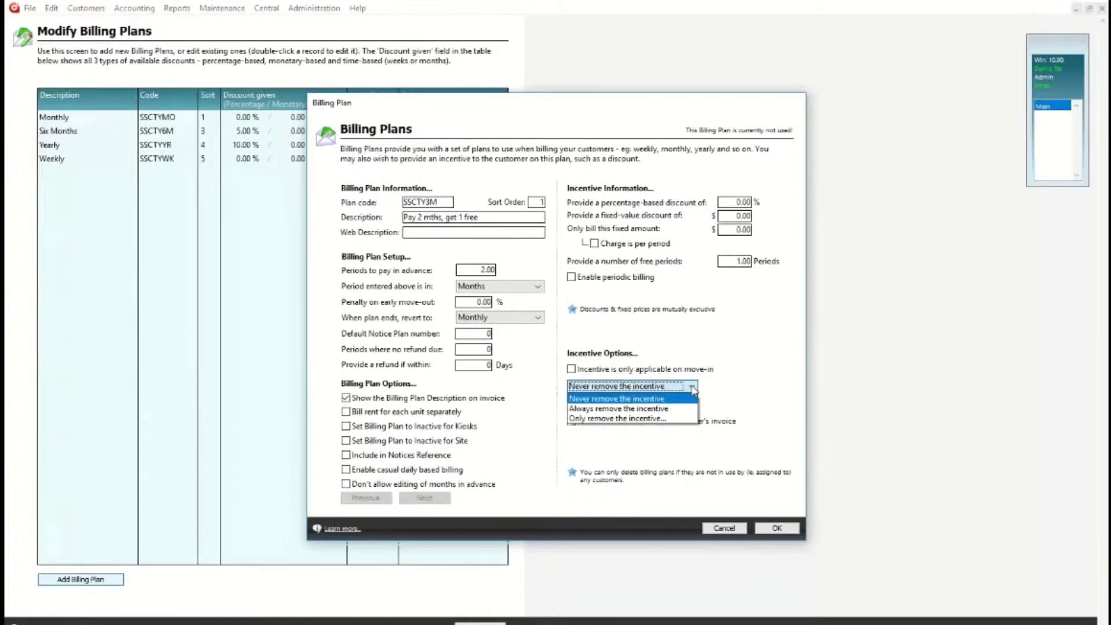
pyautogui.click(692, 388)
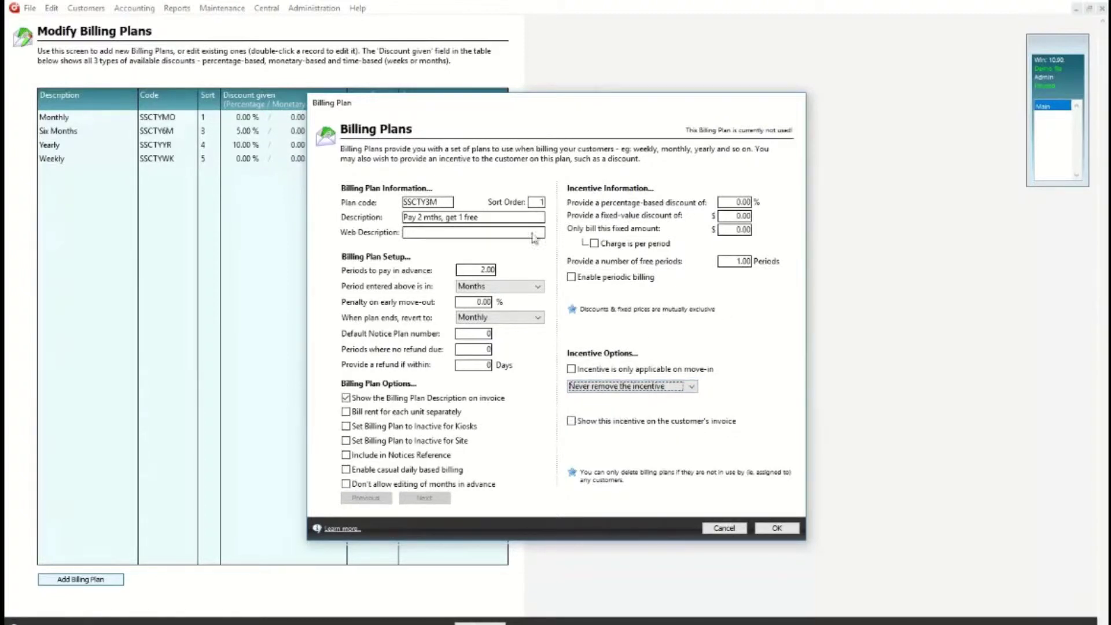
# Show the incentive on the customer's invoice with analysis code Discount and description "1 free month", and save the plan.
pyautogui.click(571, 421)
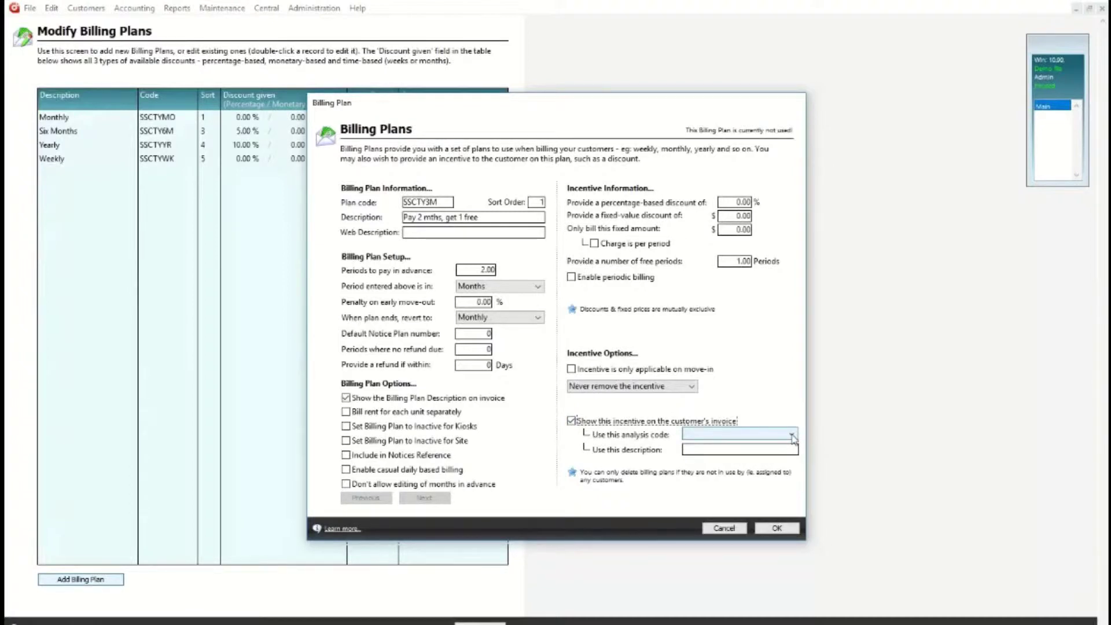
pyautogui.click(792, 435)
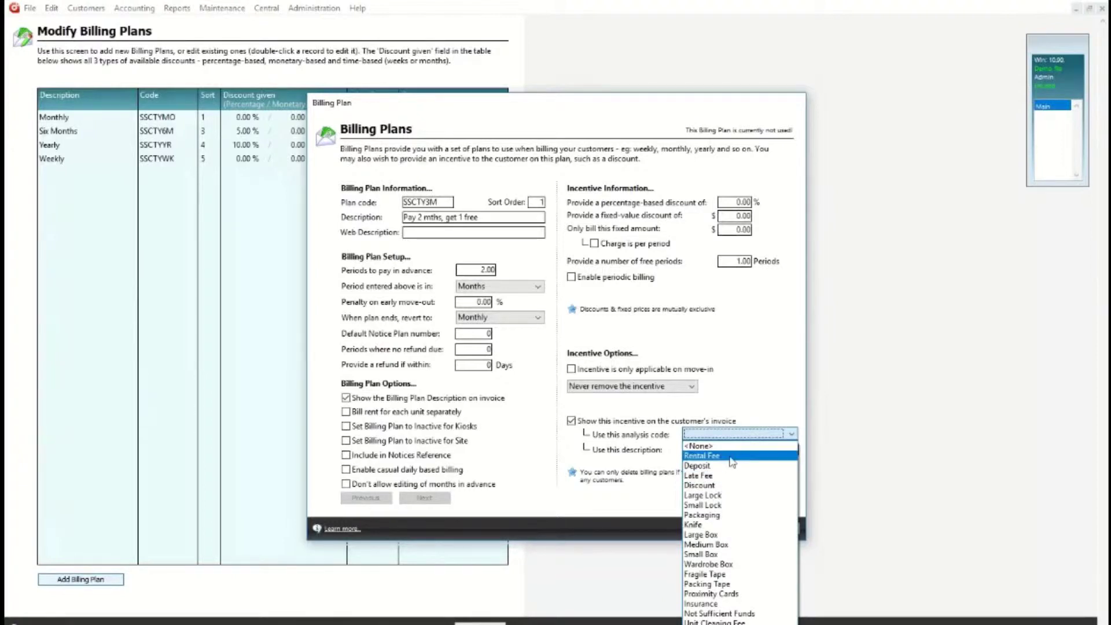
pyautogui.click(712, 487)
pyautogui.click(693, 451)
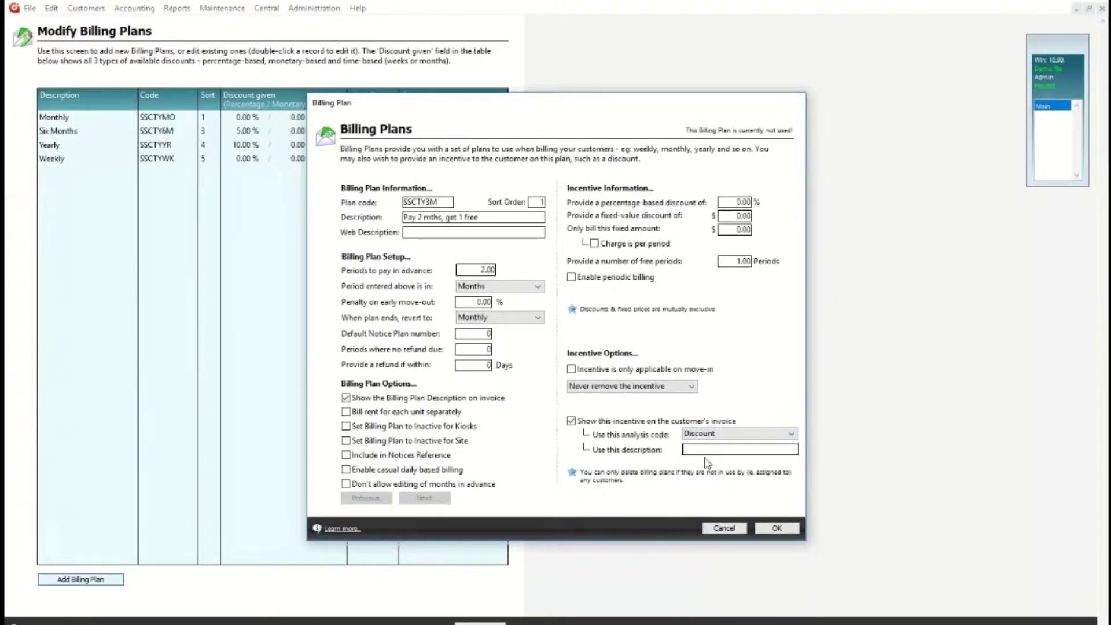
pyautogui.write('1 free month')
pyautogui.click(783, 529)
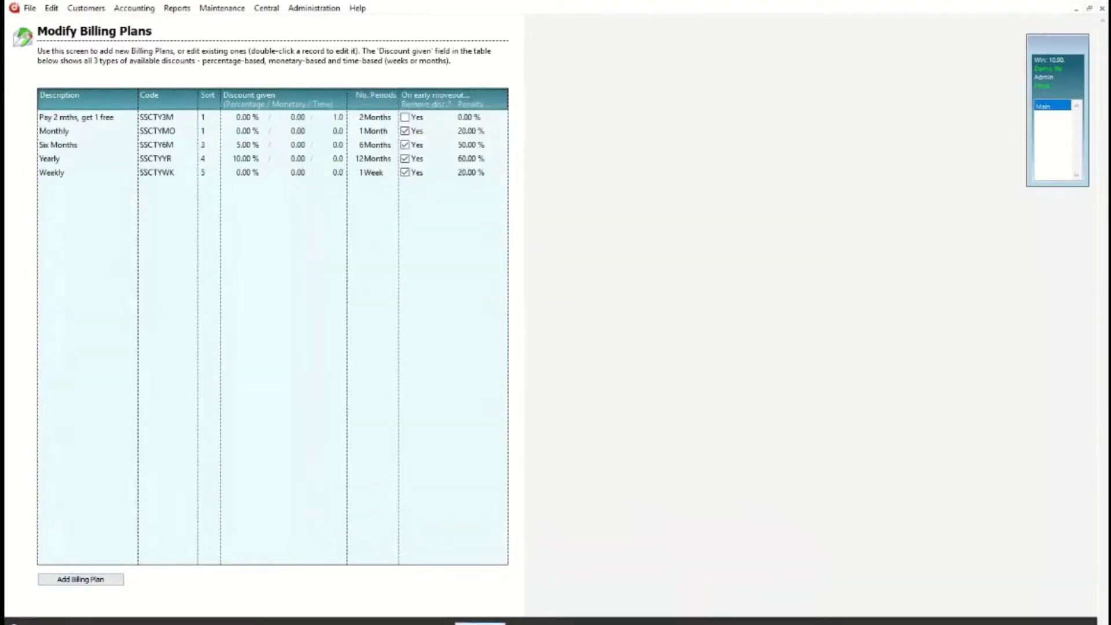
# Open the Merediths Transport agreement for unit 112 and change its billing plan to "Pay 2 mths, get 1 free".
pyautogui.hotkey('ctrl', 'w')
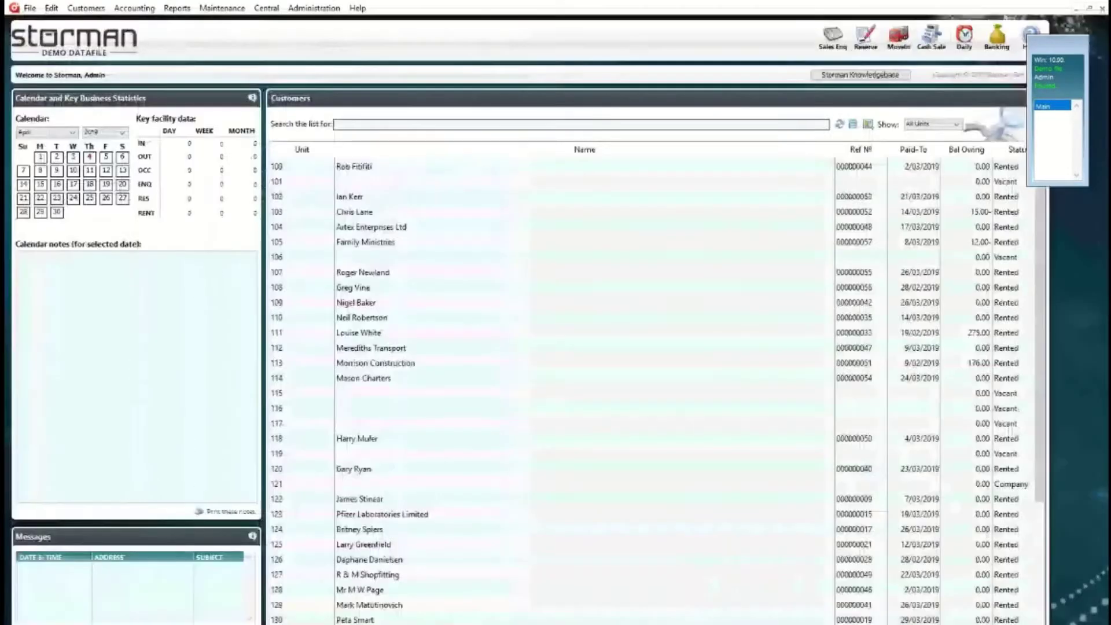
pyautogui.click(356, 349)
pyautogui.doubleClick(401, 352)
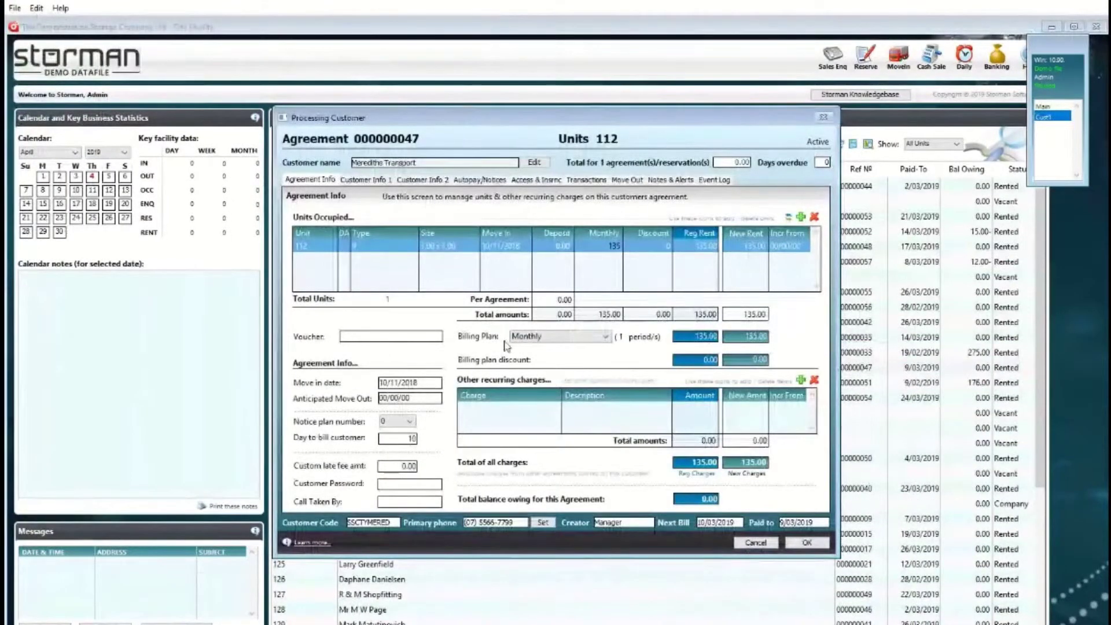
pyautogui.click(564, 336)
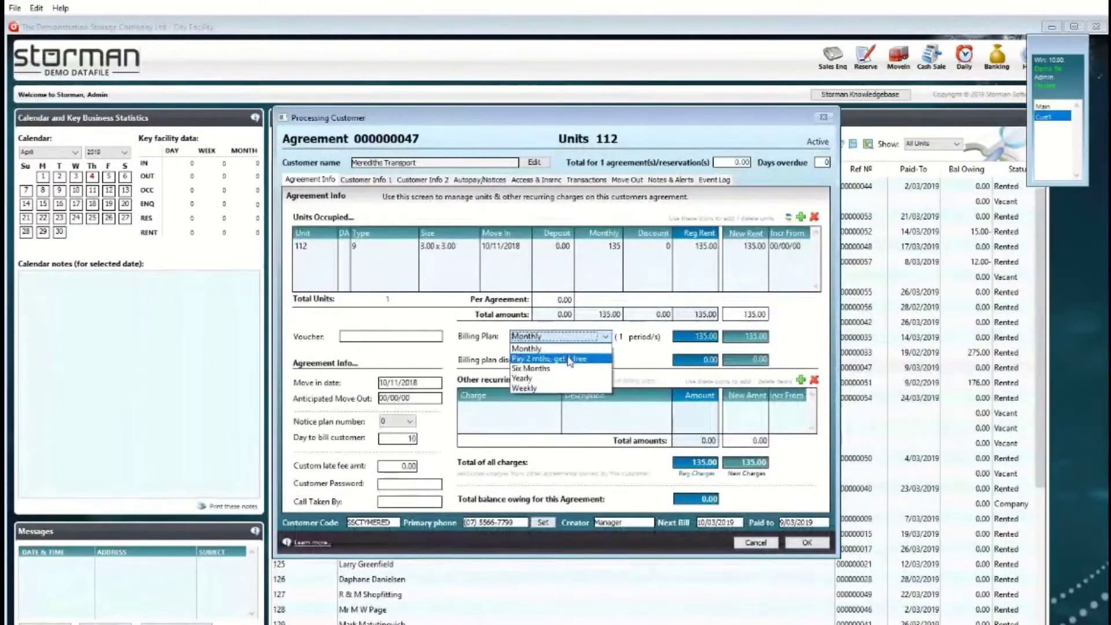
pyautogui.click(568, 360)
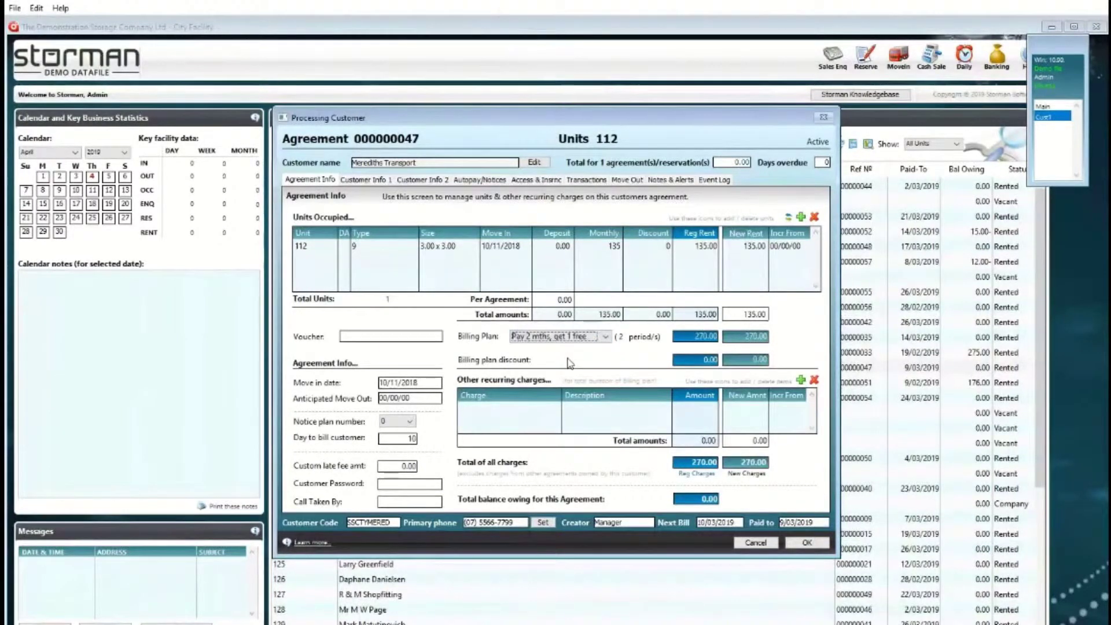
# Bill the next charges on the unit 112 agreement to check the free-month credit, and close it without saving.
pyautogui.click(585, 180)
pyautogui.click(326, 454)
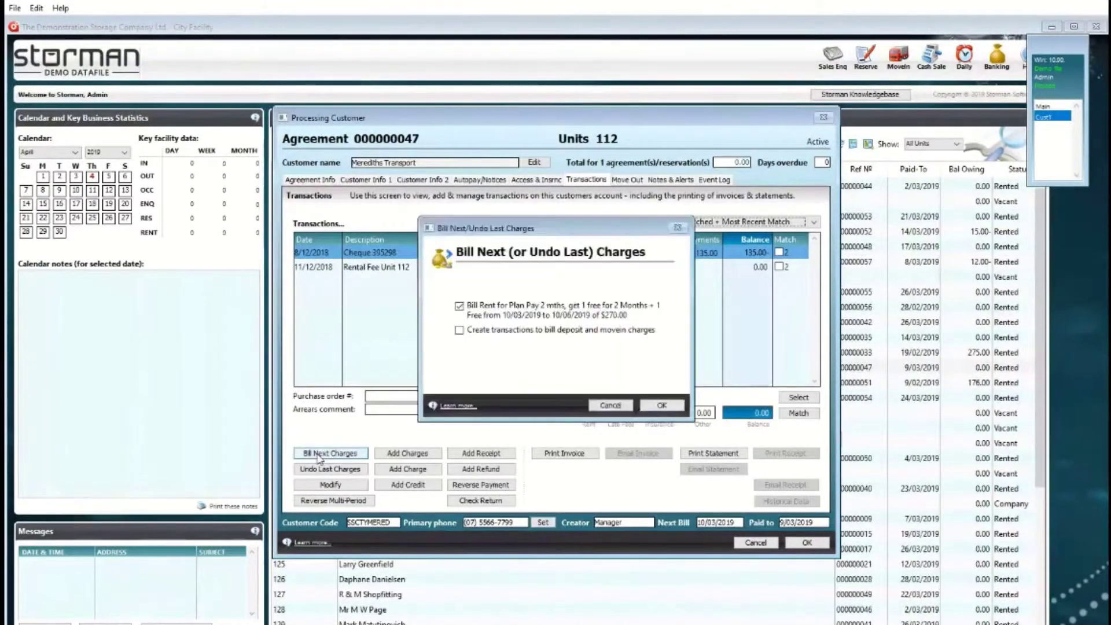
pyautogui.click(658, 406)
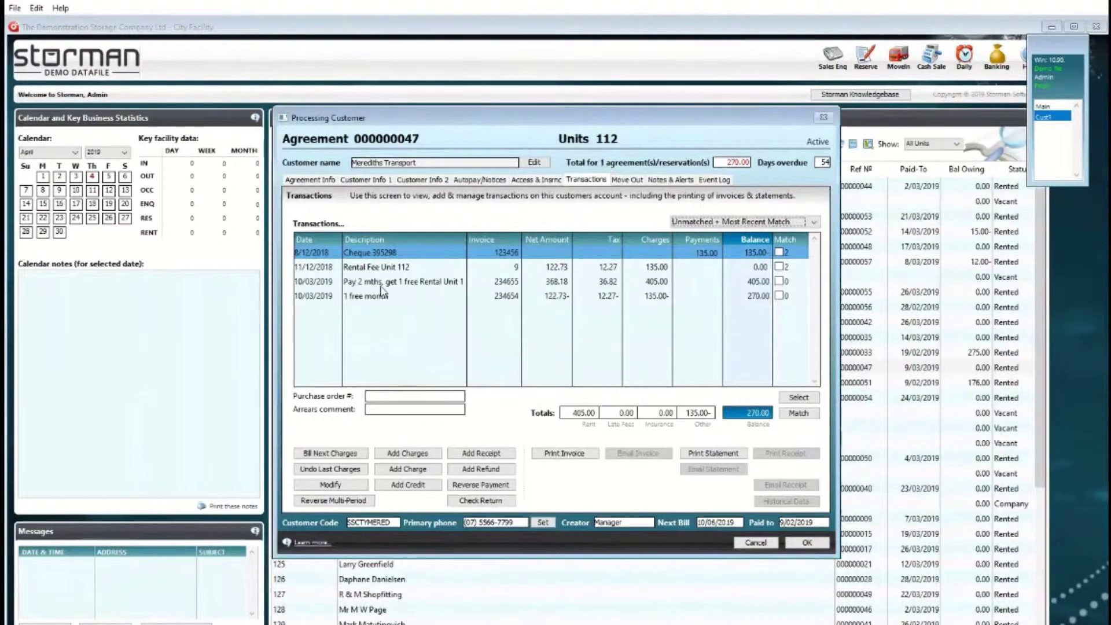
pyautogui.click(353, 297)
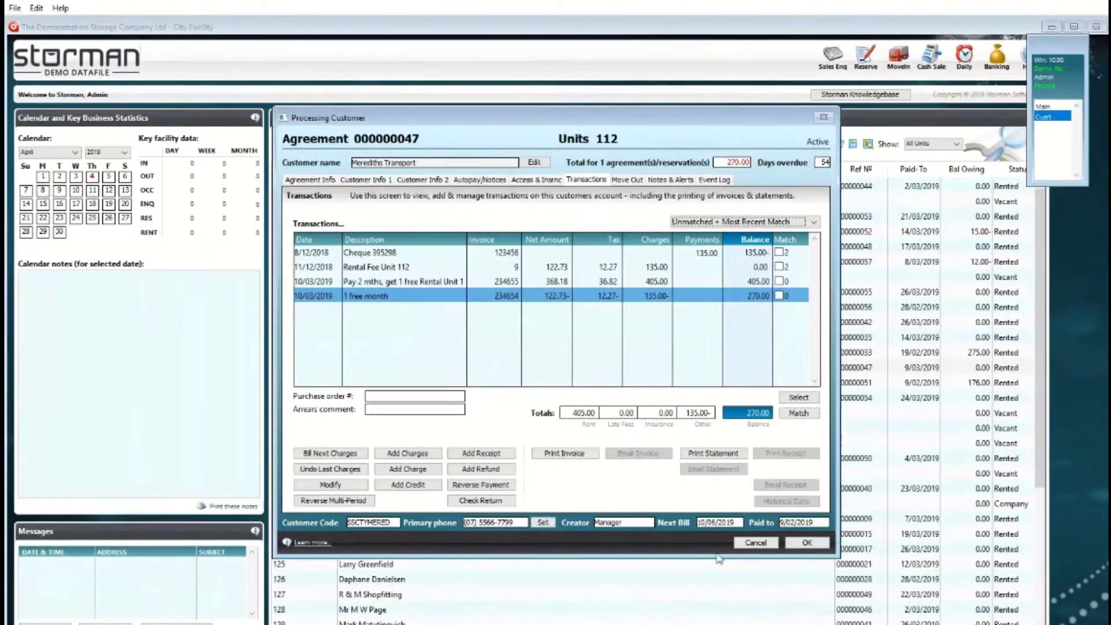
pyautogui.click(756, 542)
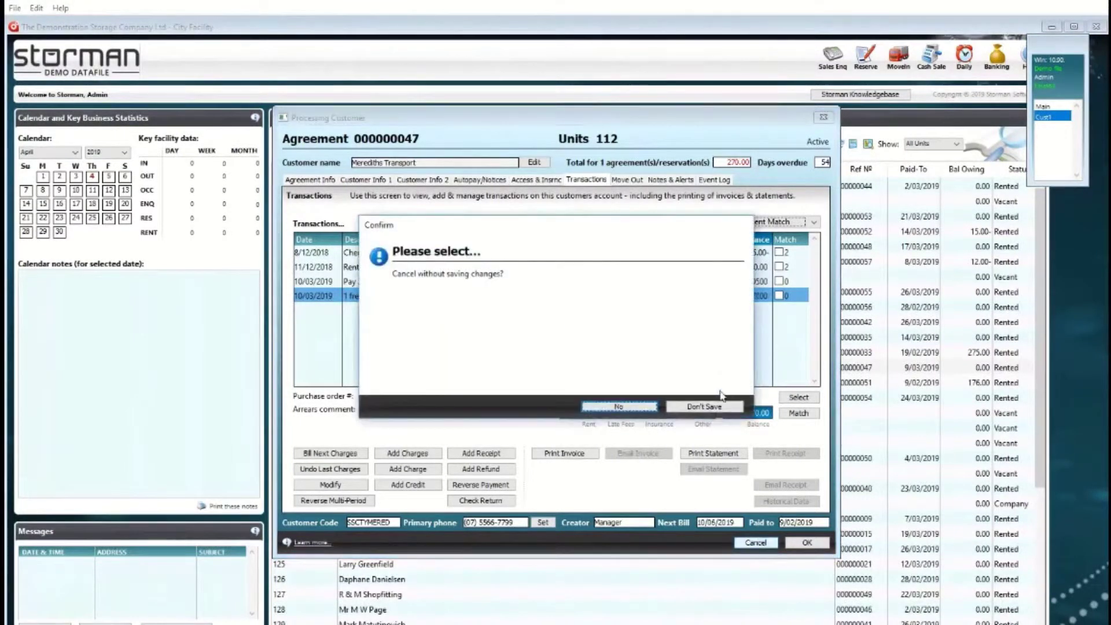
pyautogui.click(704, 406)
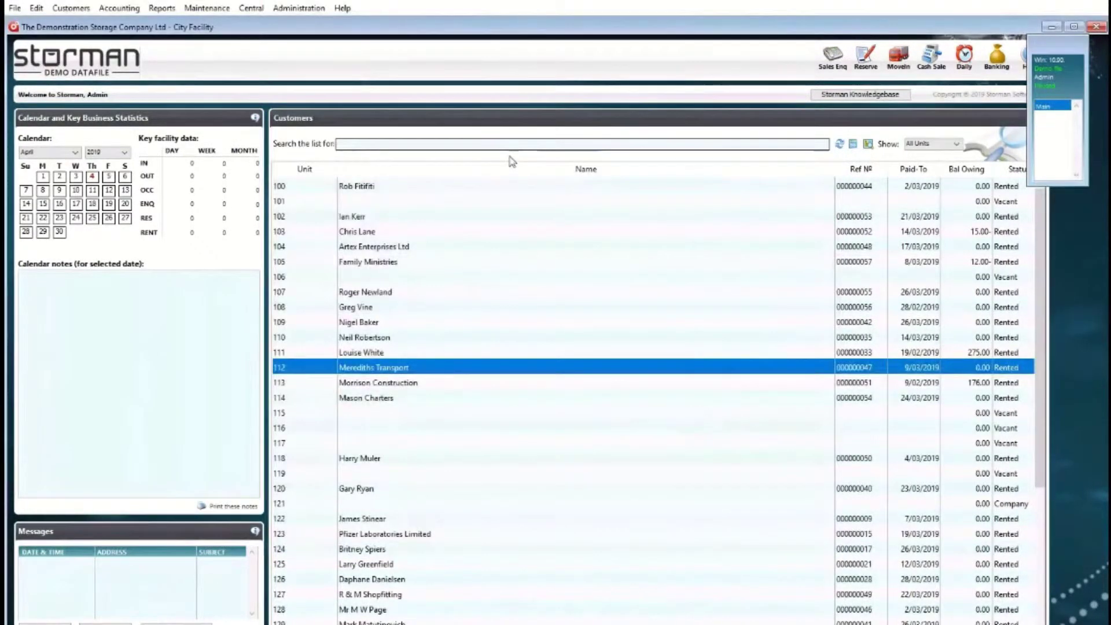
# Add an active sales promotion with plan code SSCTY3F, description "3rd month free" and voucher code freemth for all customers.
pyautogui.click(227, 12)
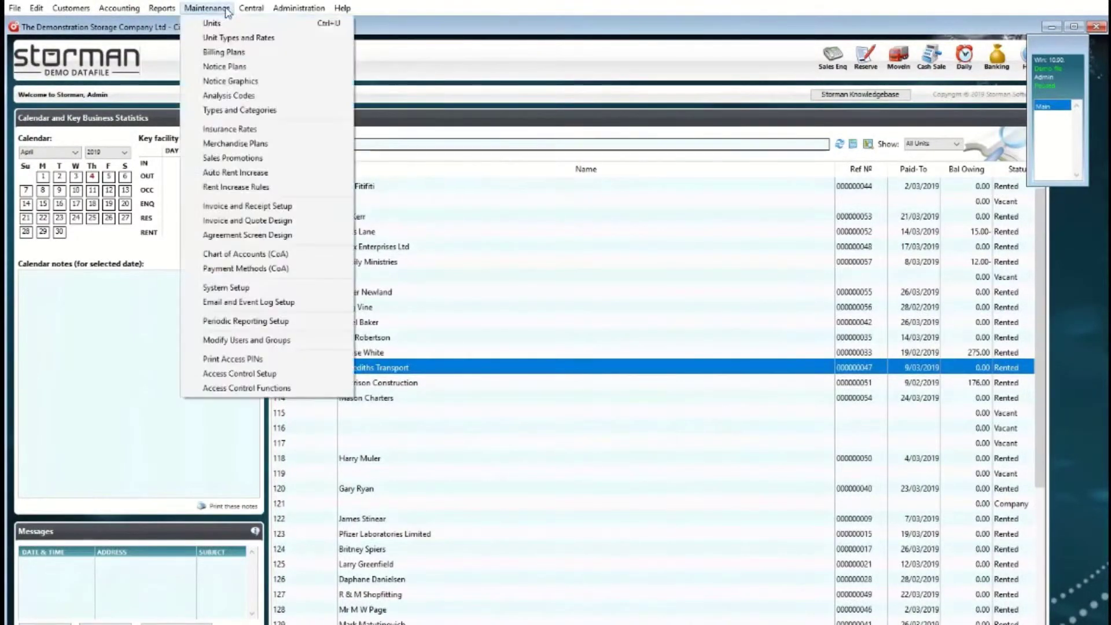
pyautogui.click(233, 158)
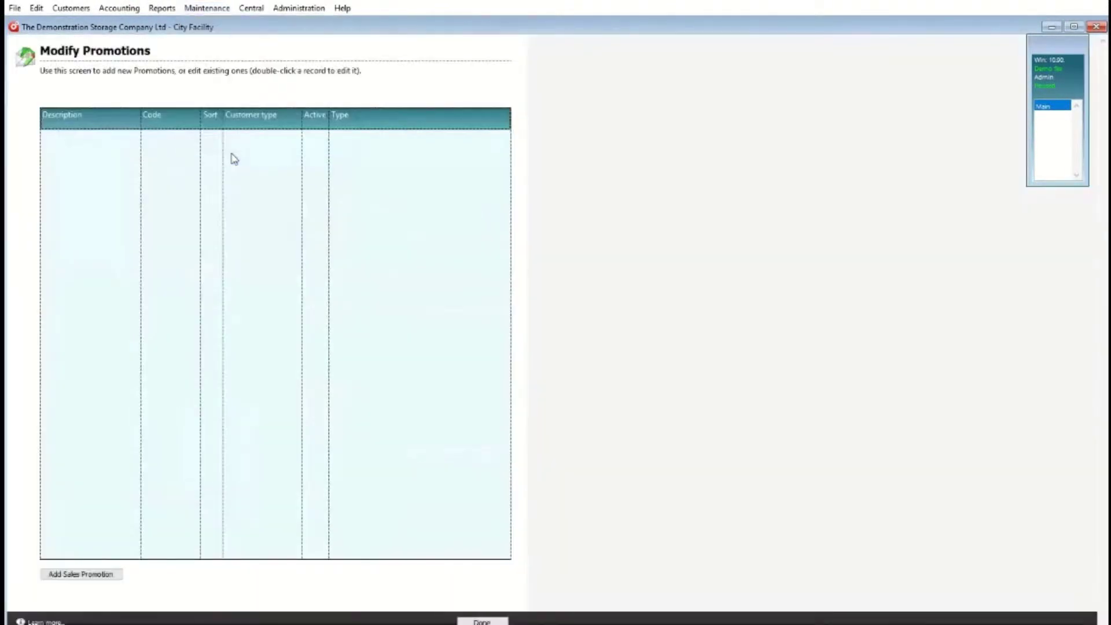
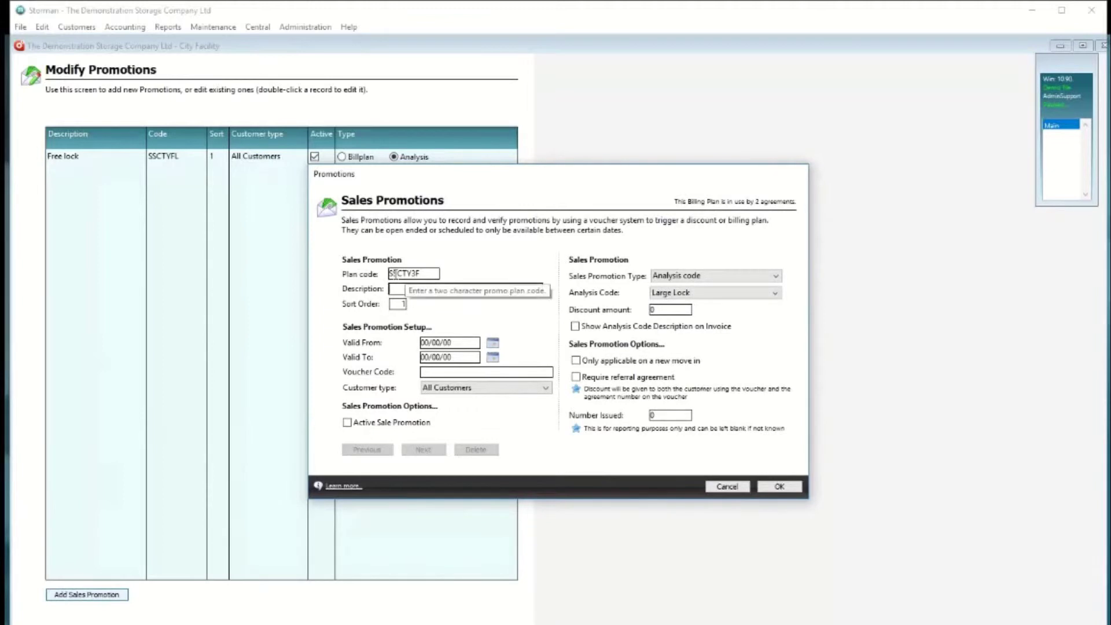
pyautogui.write('3rd m')
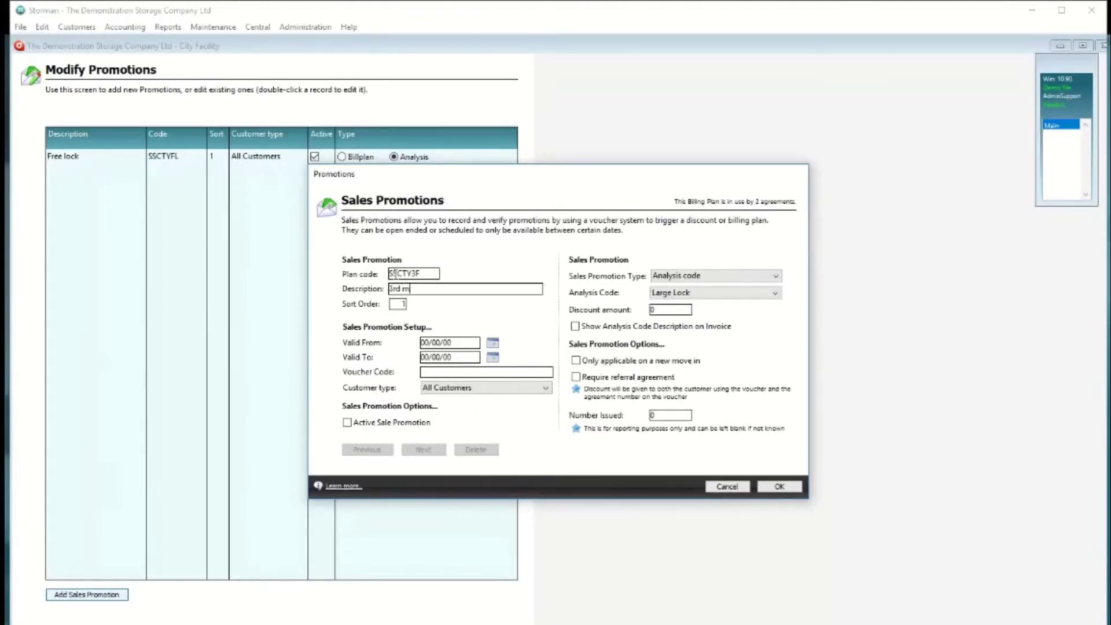
pyautogui.write('onth free')
pyautogui.click(426, 372)
pyautogui.click(545, 388)
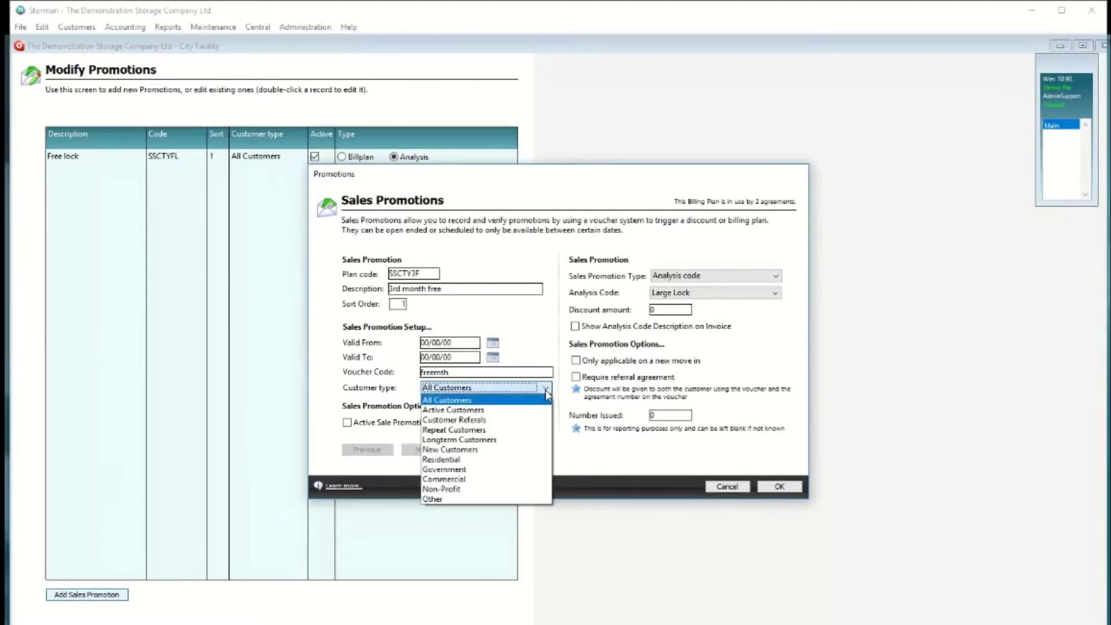
pyautogui.click(545, 390)
pyautogui.click(347, 423)
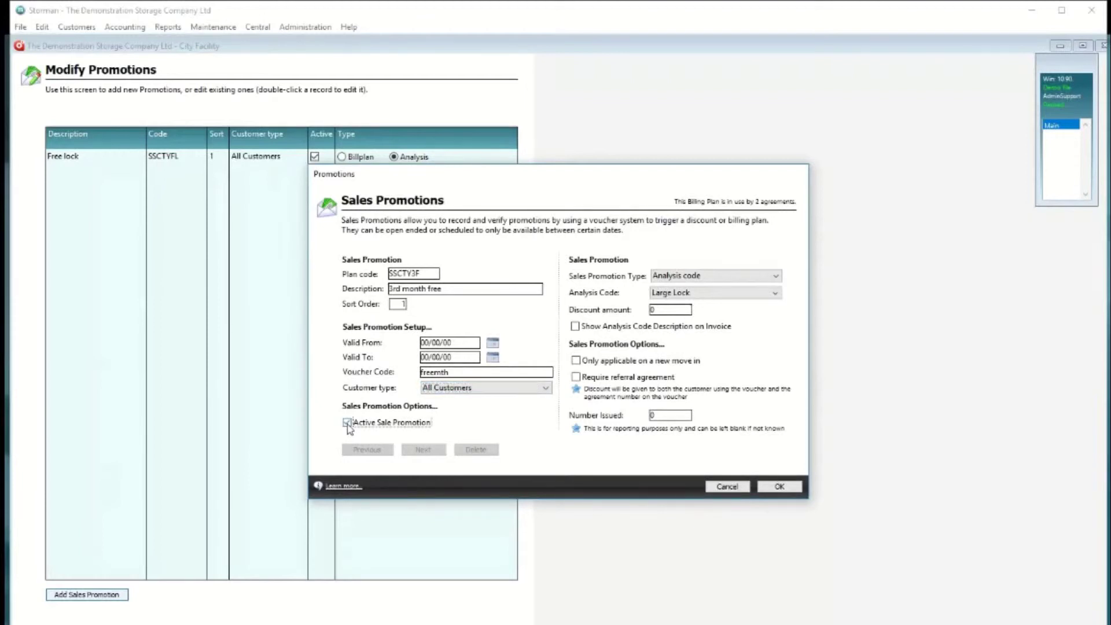
# Link the promotion to the "Pay 2 mths, get 1 free" billing plan, save it, and return to the customer list.
pyautogui.click(752, 276)
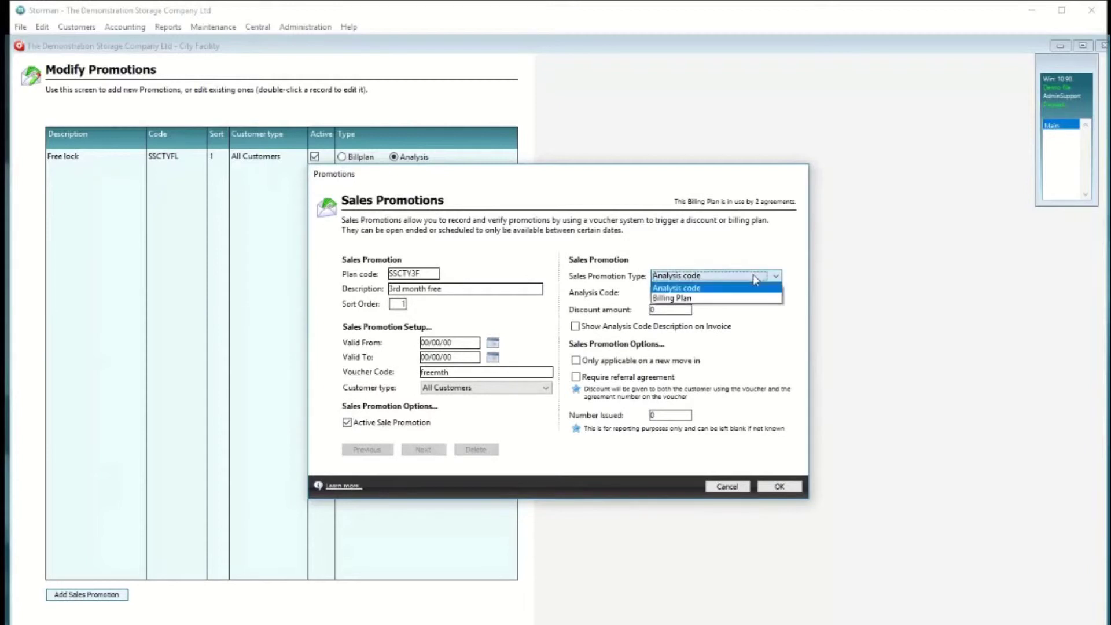
pyautogui.click(700, 297)
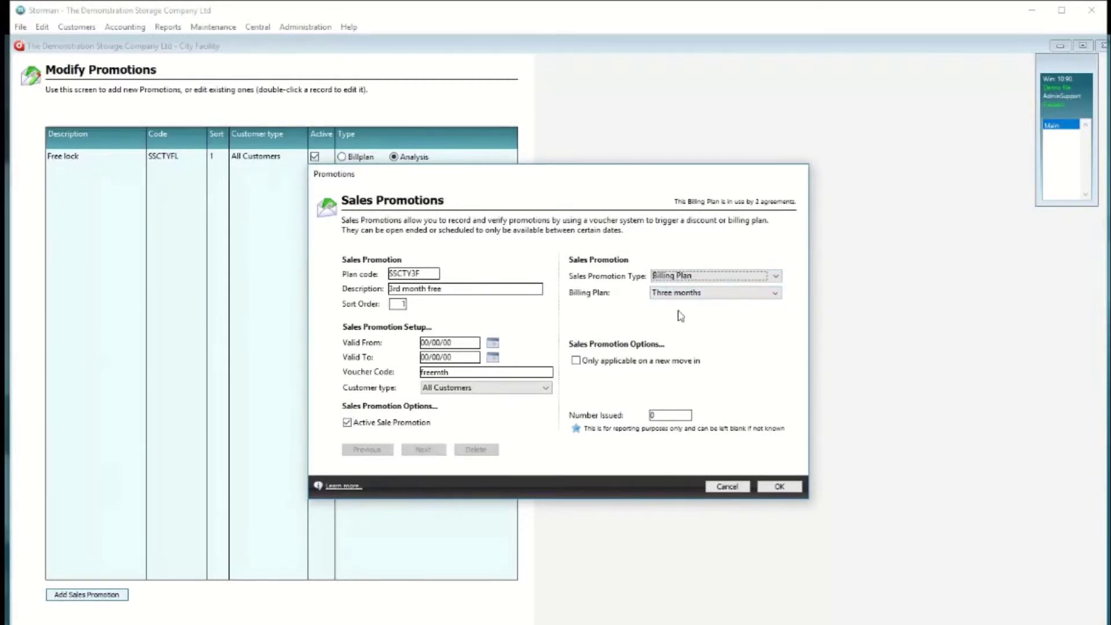
pyautogui.click(706, 296)
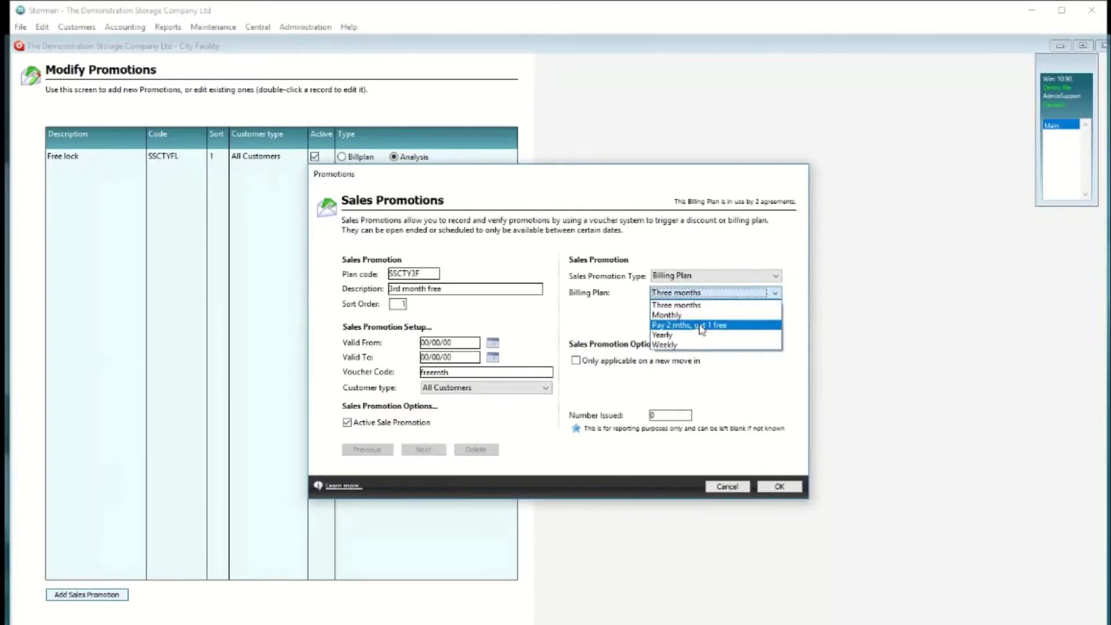
pyautogui.click(701, 326)
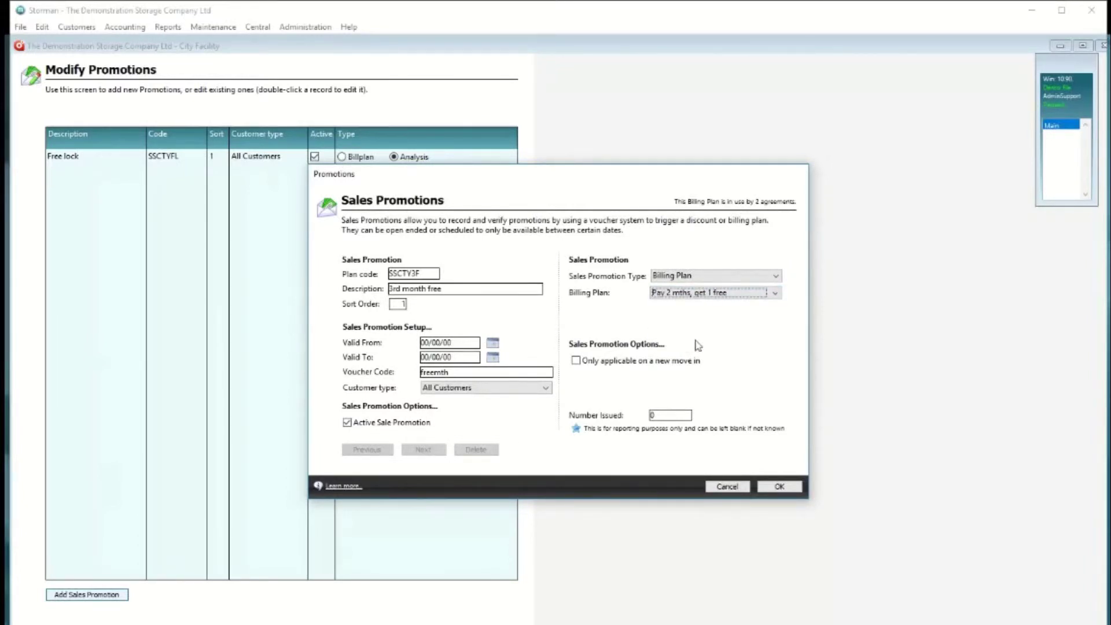
pyautogui.click(777, 486)
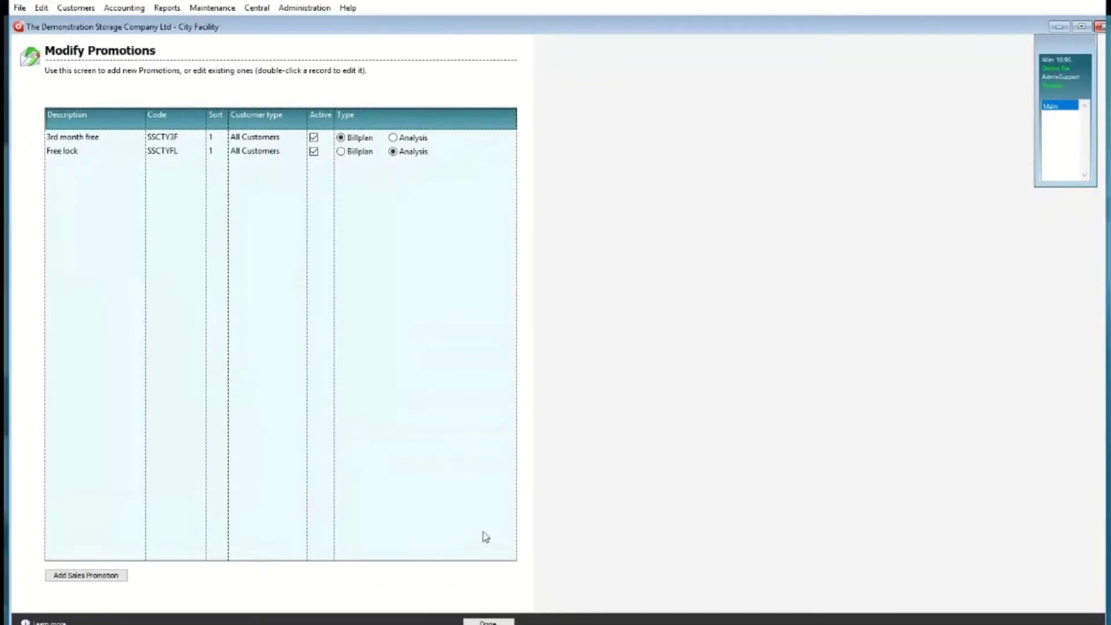
pyautogui.click(500, 622)
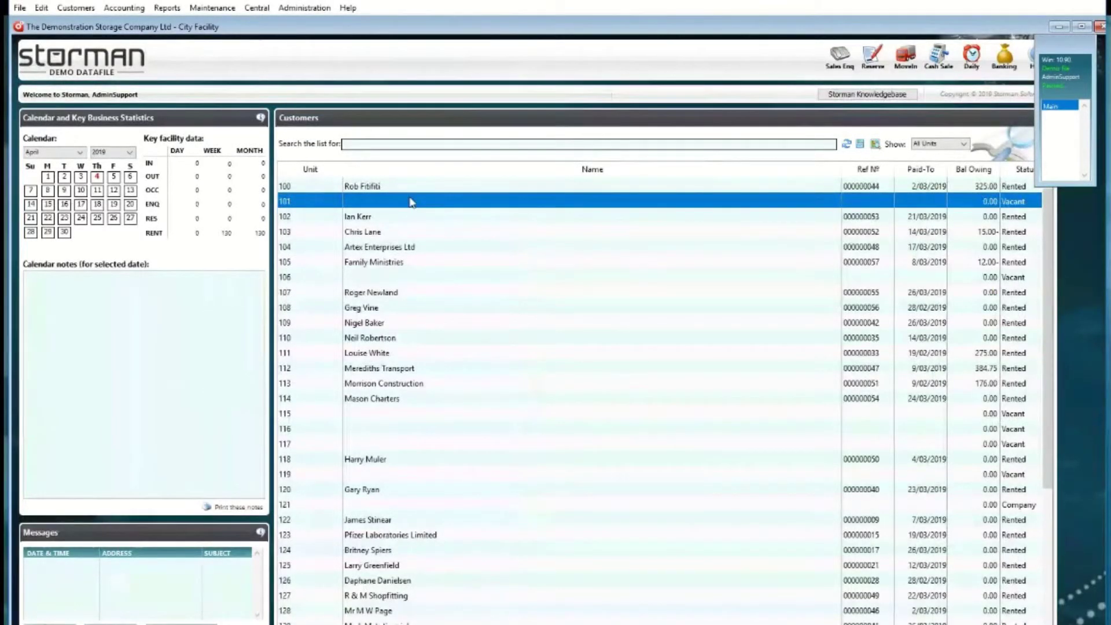
# Start a new move-in for vacant unit 101 dated 04/04/19 and create customer details for "New Customer".
pyautogui.doubleClick(410, 202)
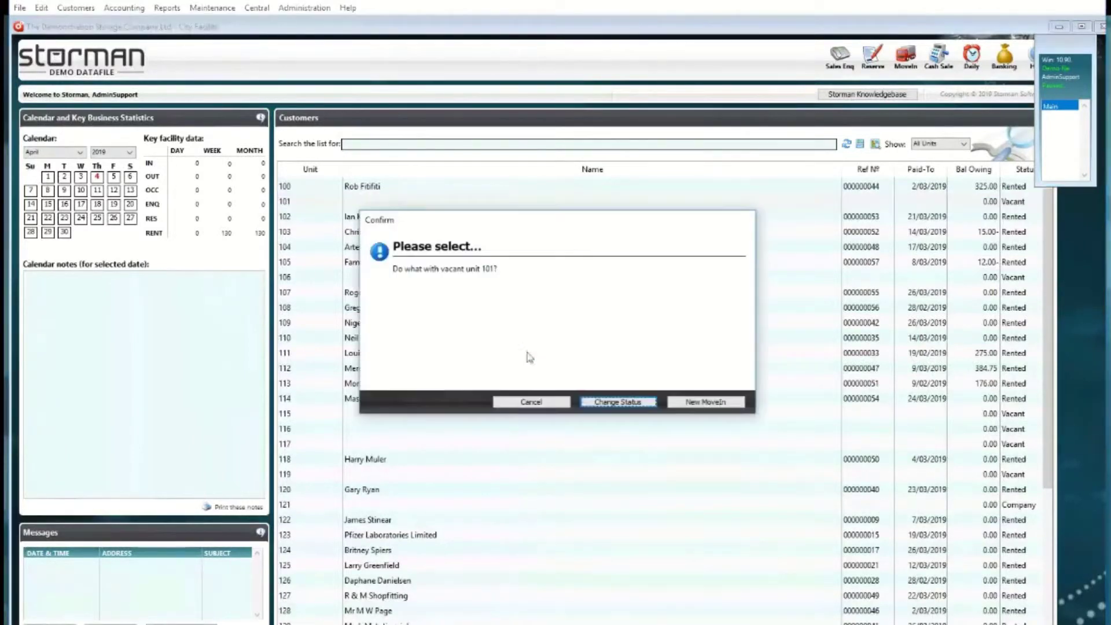
pyautogui.click(712, 402)
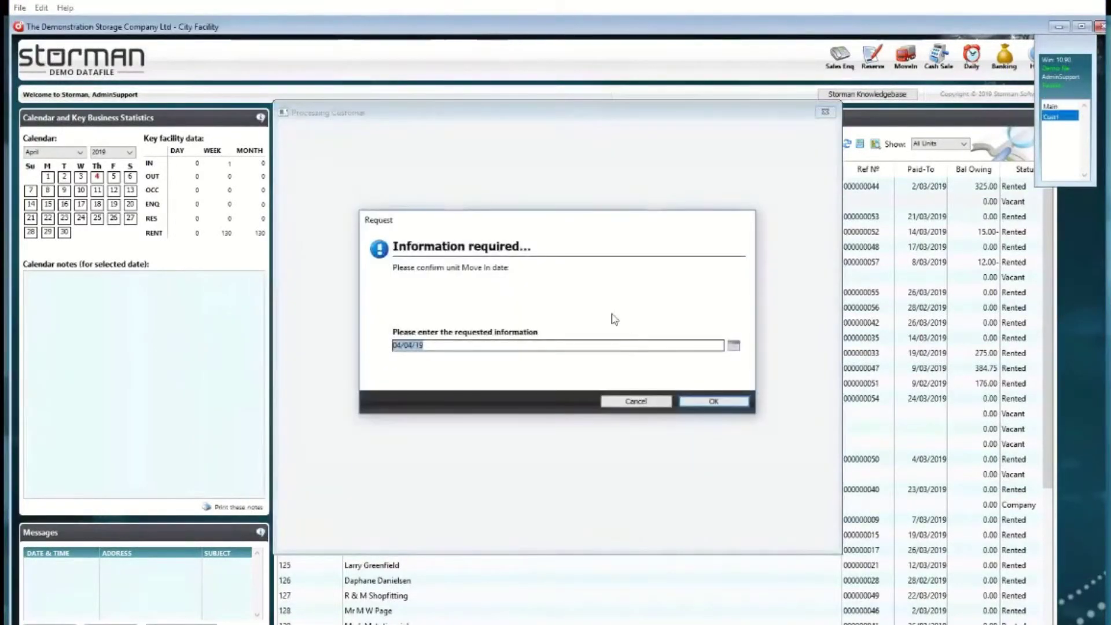
pyautogui.click(712, 404)
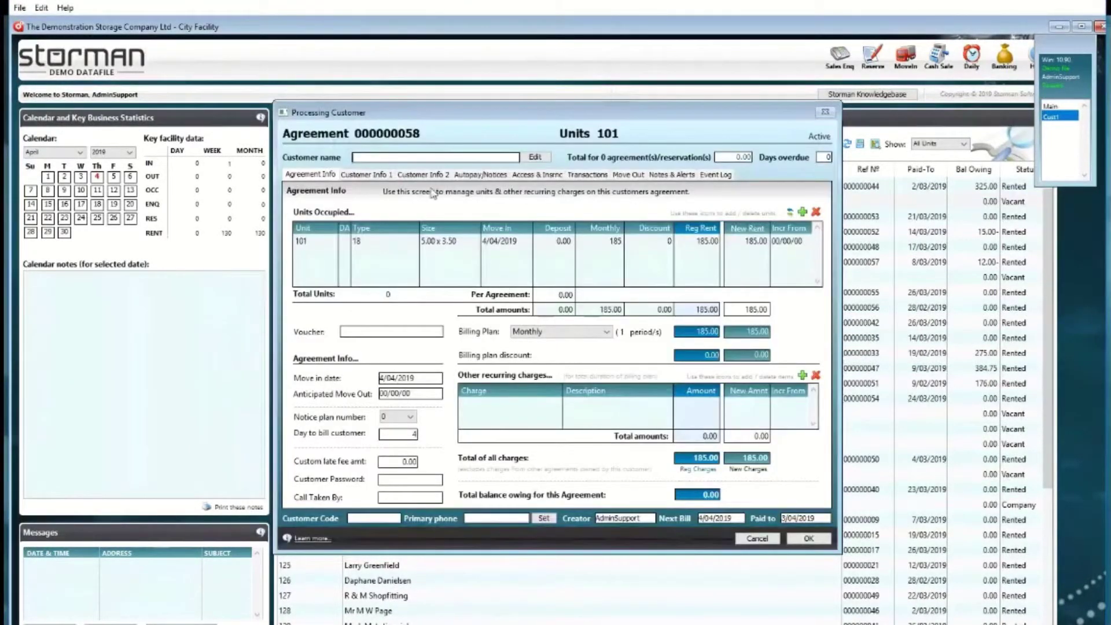
pyautogui.write('New Customer')
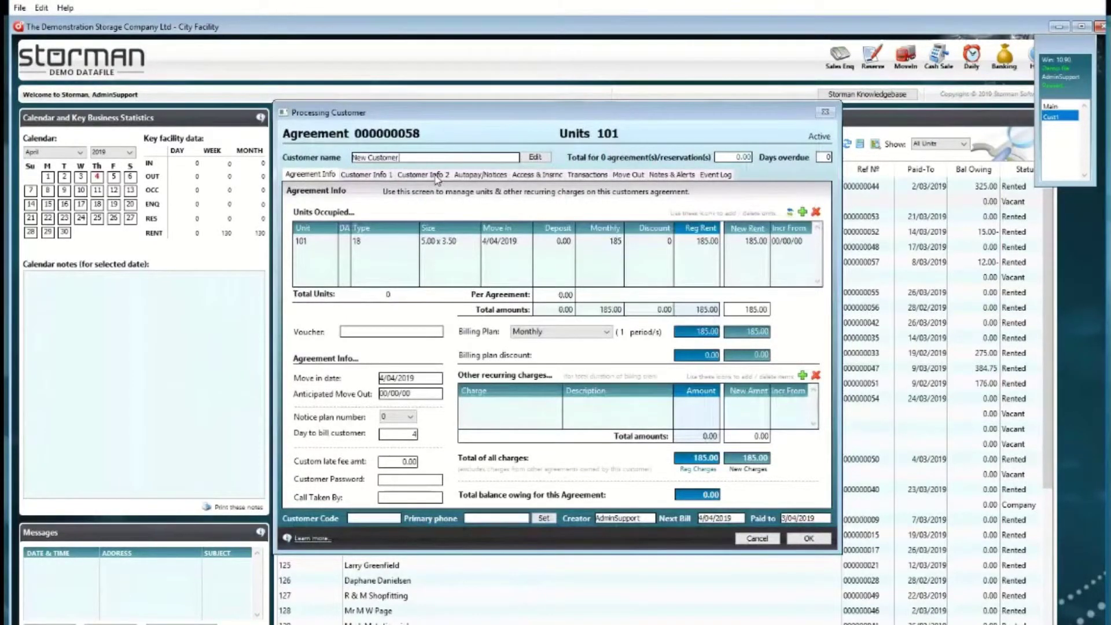
pyautogui.press('Tab')
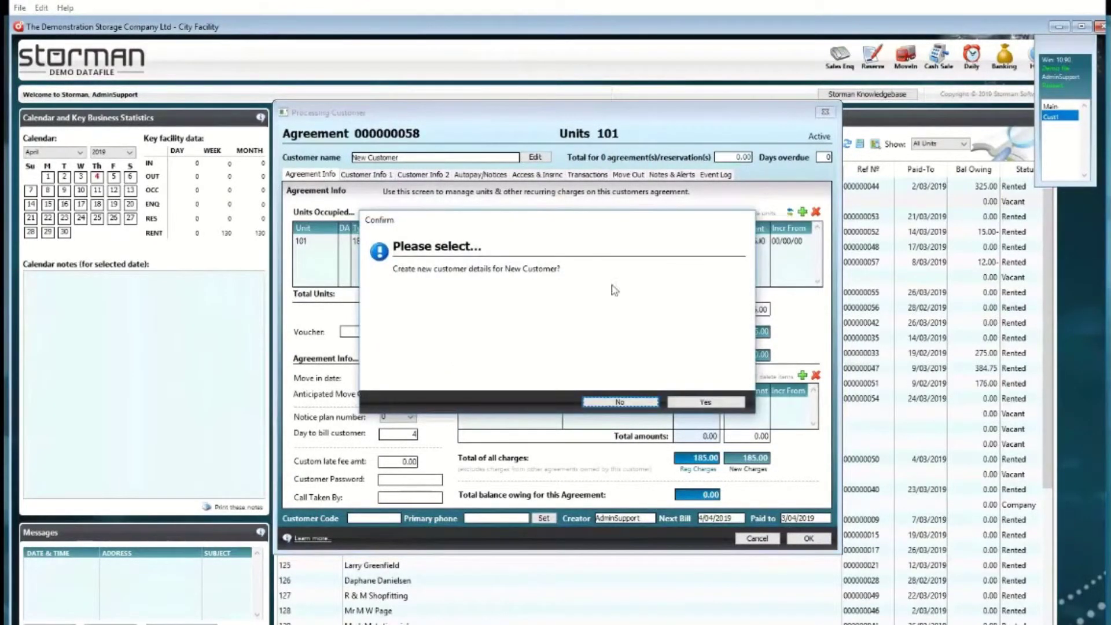
pyautogui.click(694, 401)
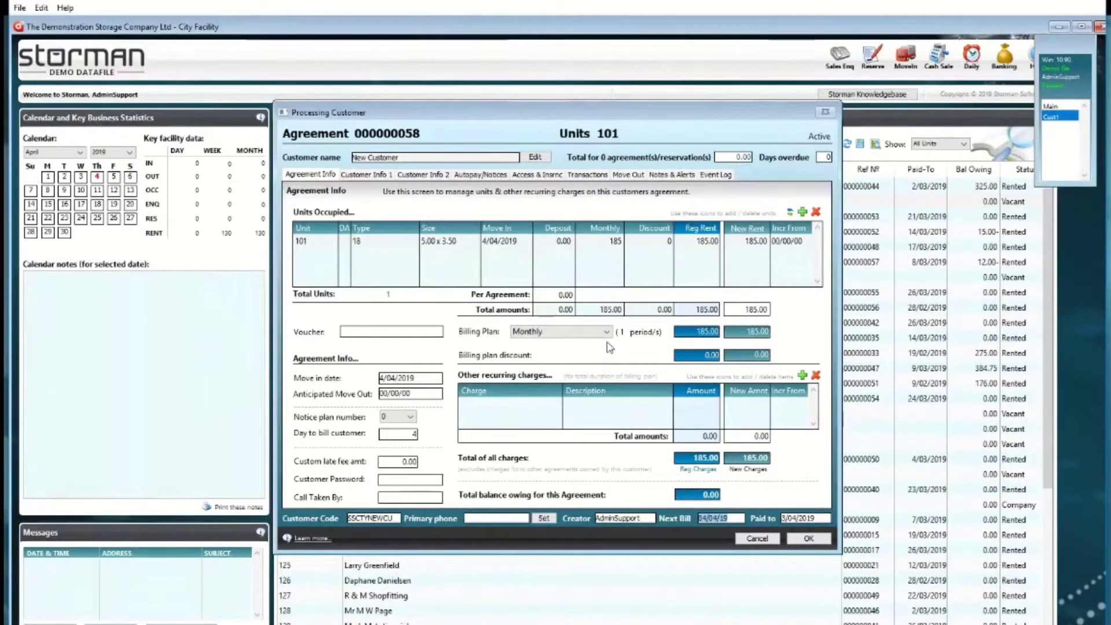
# Redeem the voucher freemth on the unit 101 agreement.
pyautogui.click(350, 333)
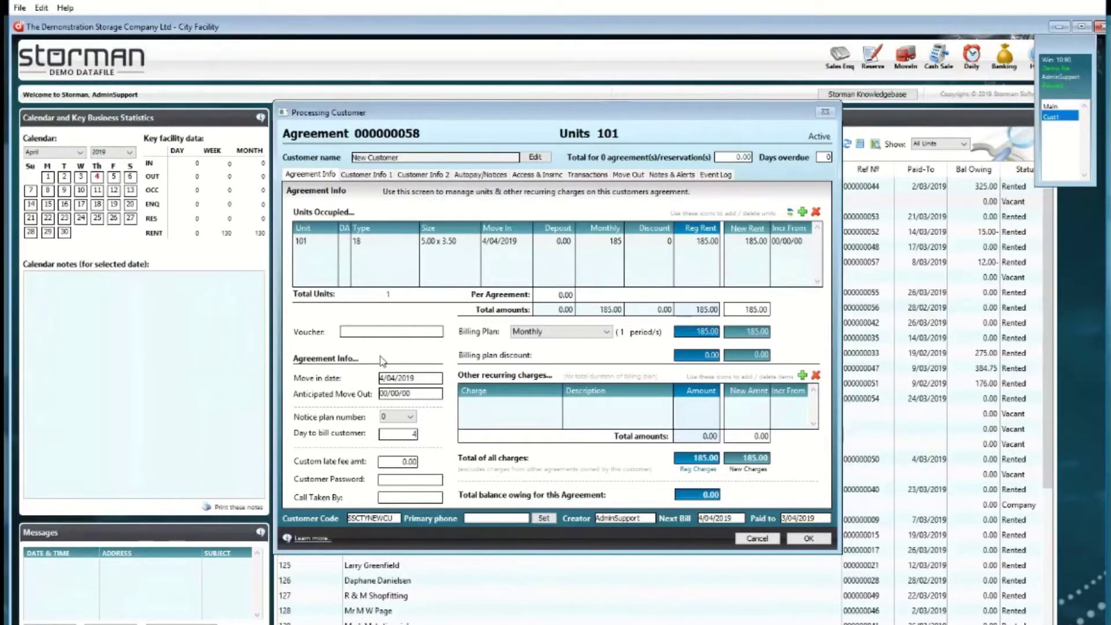
pyautogui.write('freemth')
pyautogui.press('Tab')
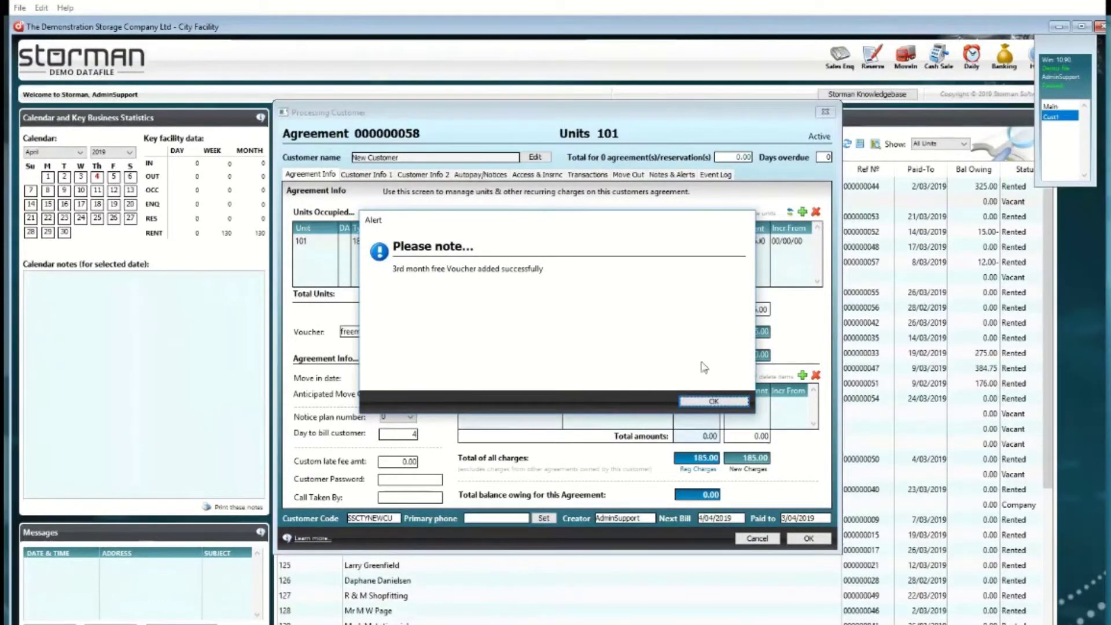
pyautogui.moveTo(552, 226); pyautogui.dragTo(584, 229)
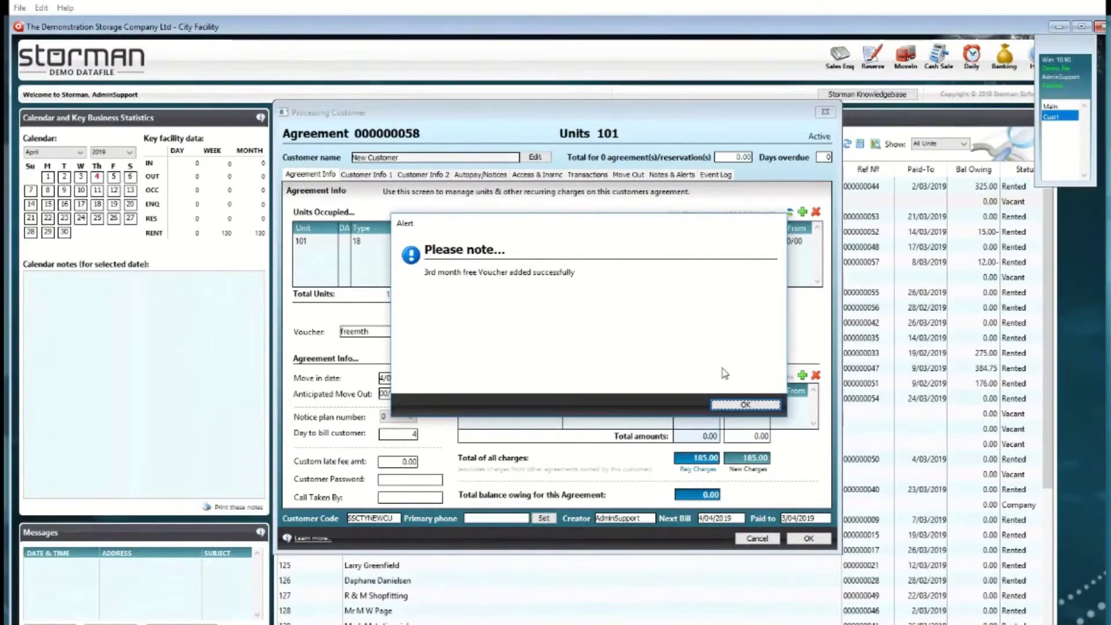
pyautogui.click(724, 405)
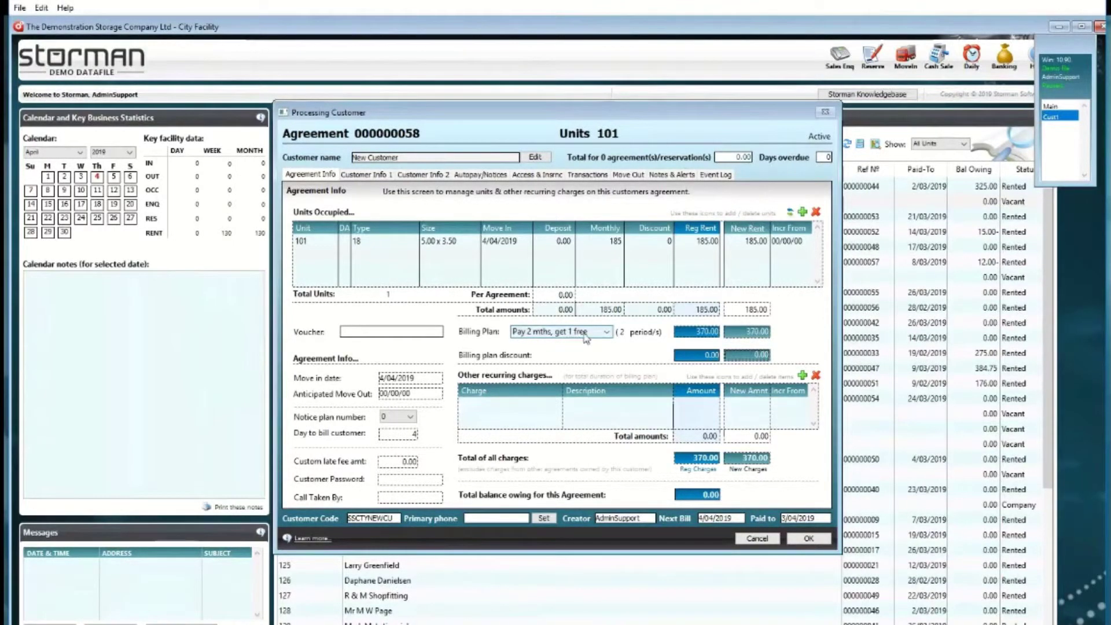
# Bill the next rent, deposit and move-in charges on the unit 101 agreement, and review the resulting transactions.
pyautogui.click(591, 178)
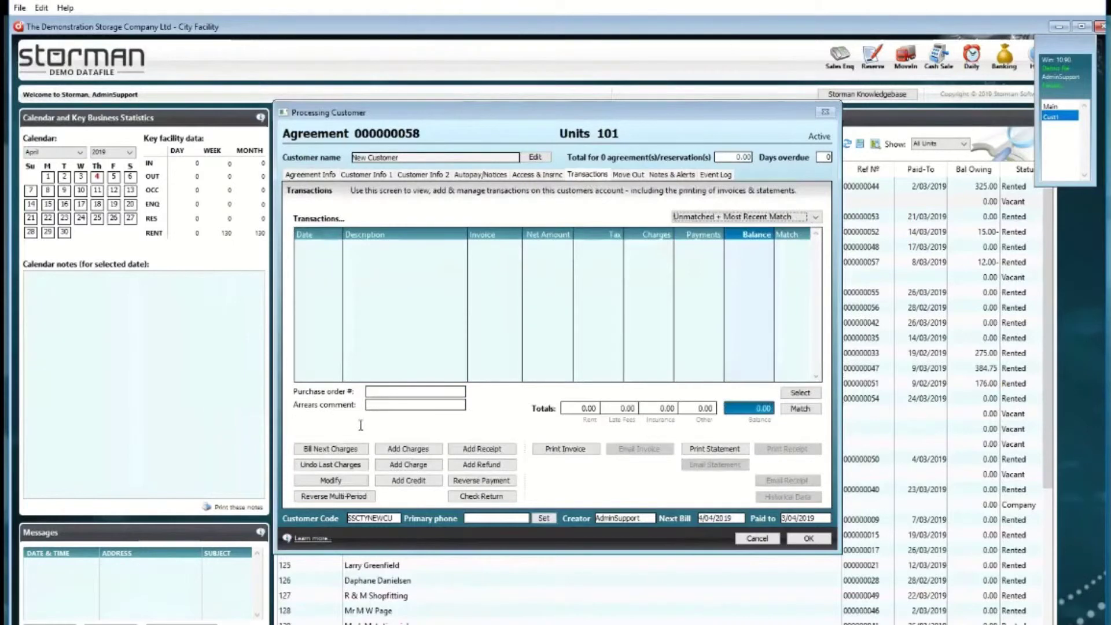
pyautogui.click(342, 450)
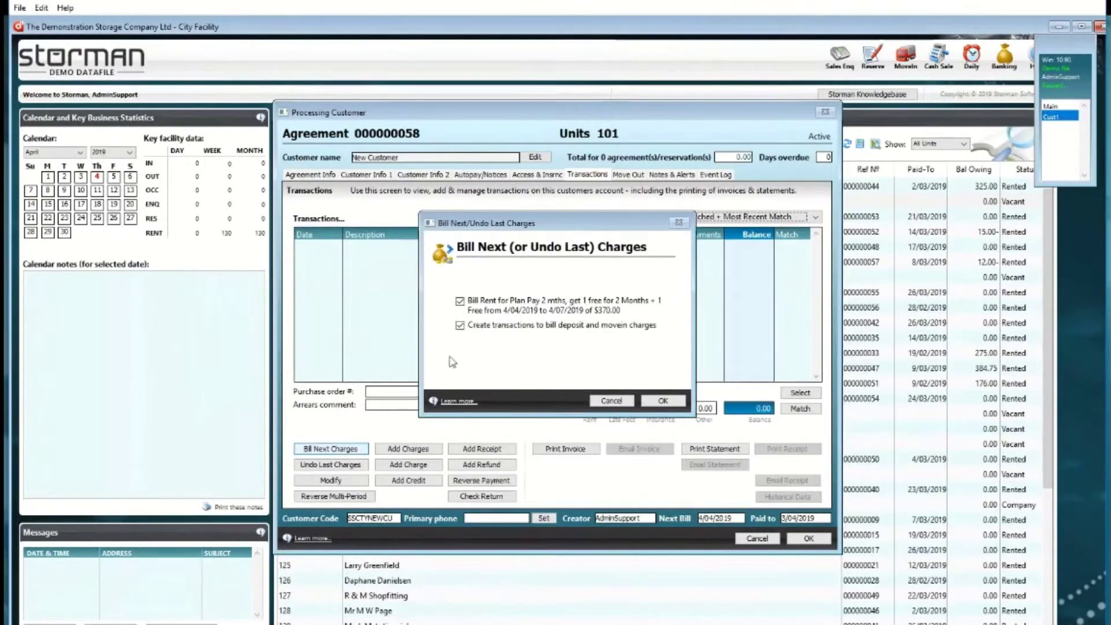
pyautogui.click(661, 401)
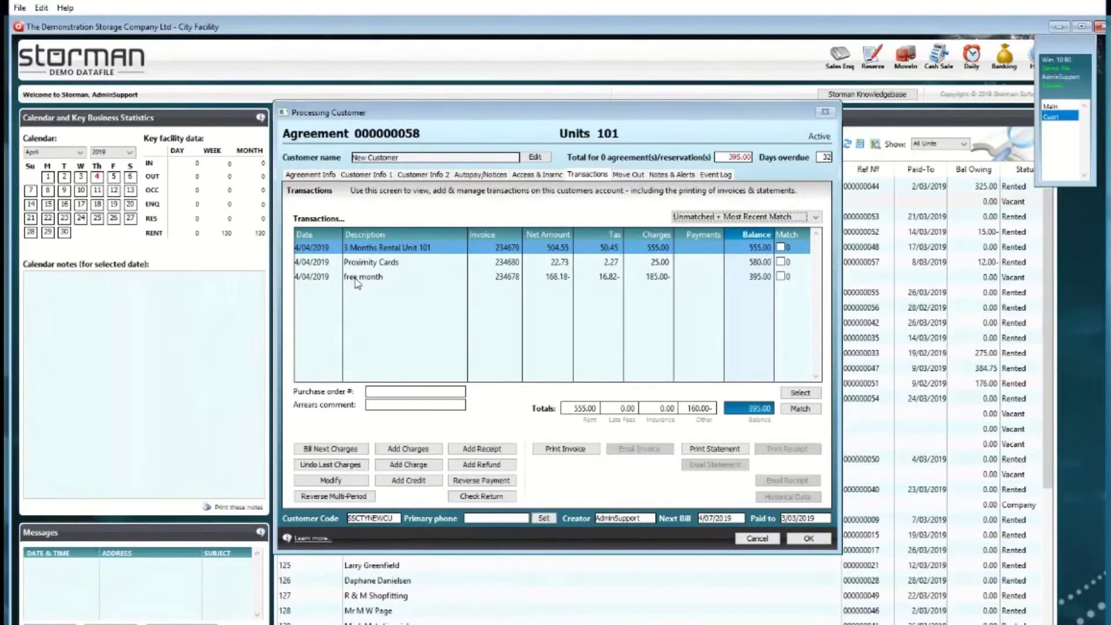
pyautogui.click(660, 278)
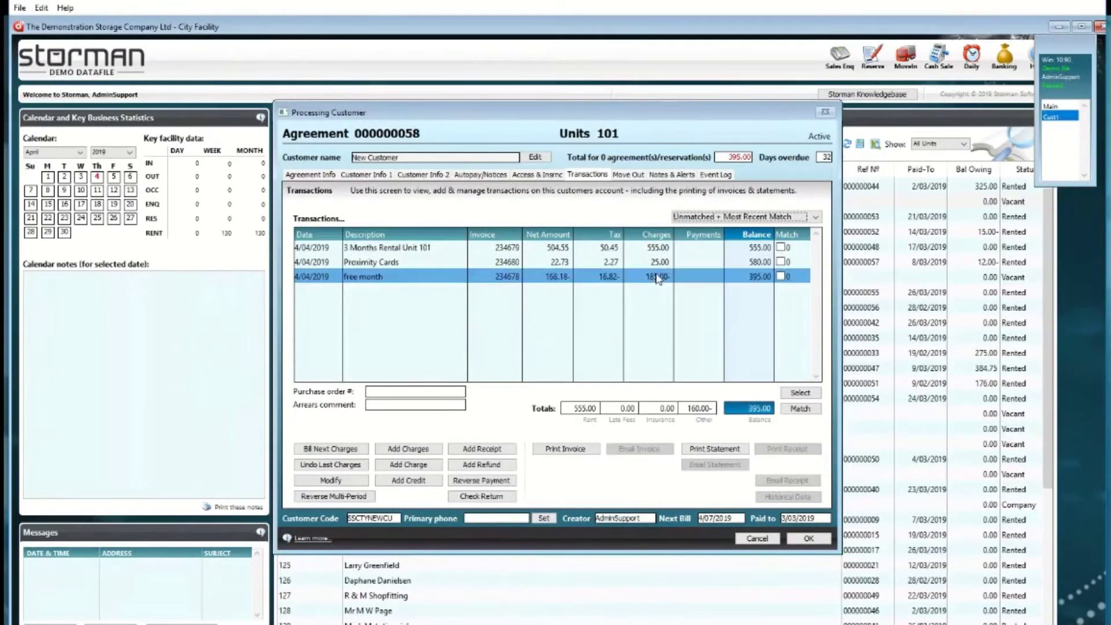
pyautogui.click(412, 263)
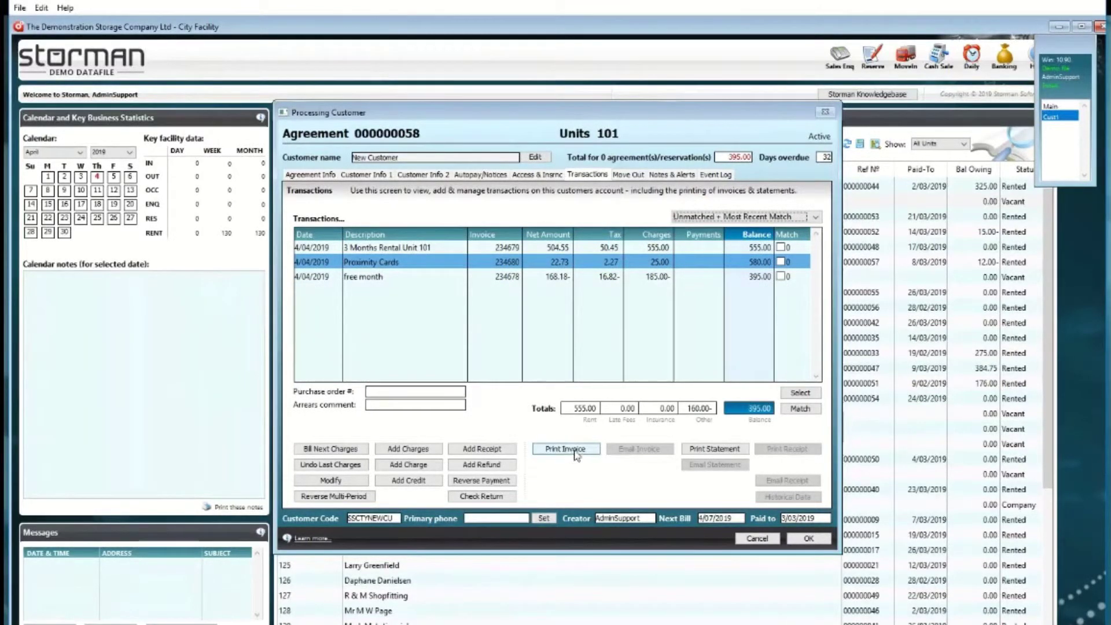
# Try to redeem the voucher freemth a second time on the unit 101 agreement, and recheck its transactions.
pyautogui.click(311, 175)
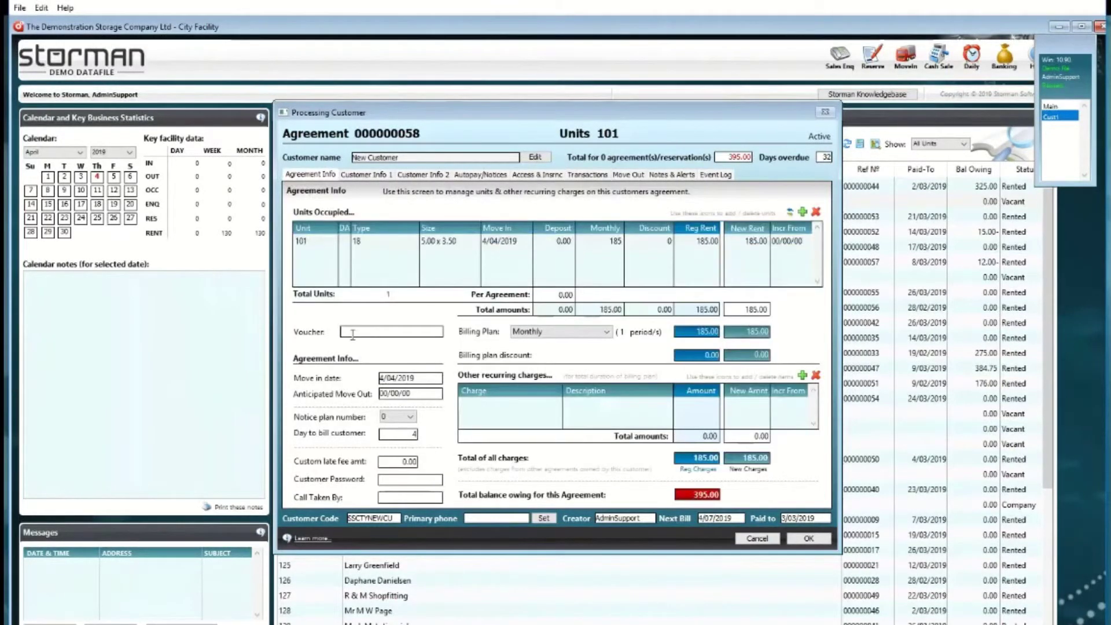
pyautogui.write('fr')
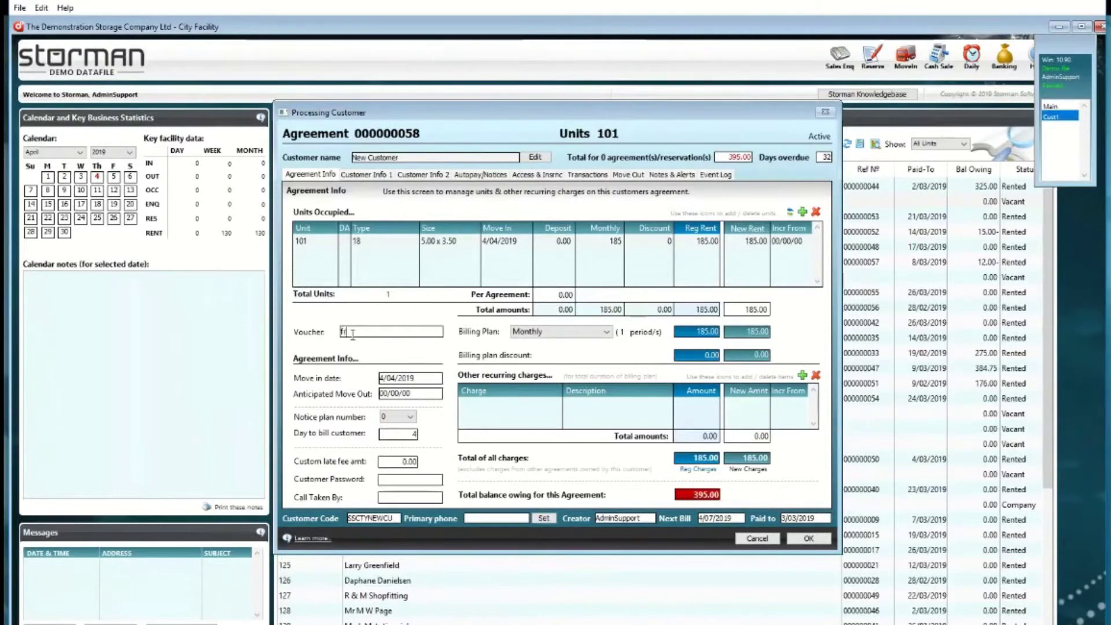
pyautogui.write('ennth')
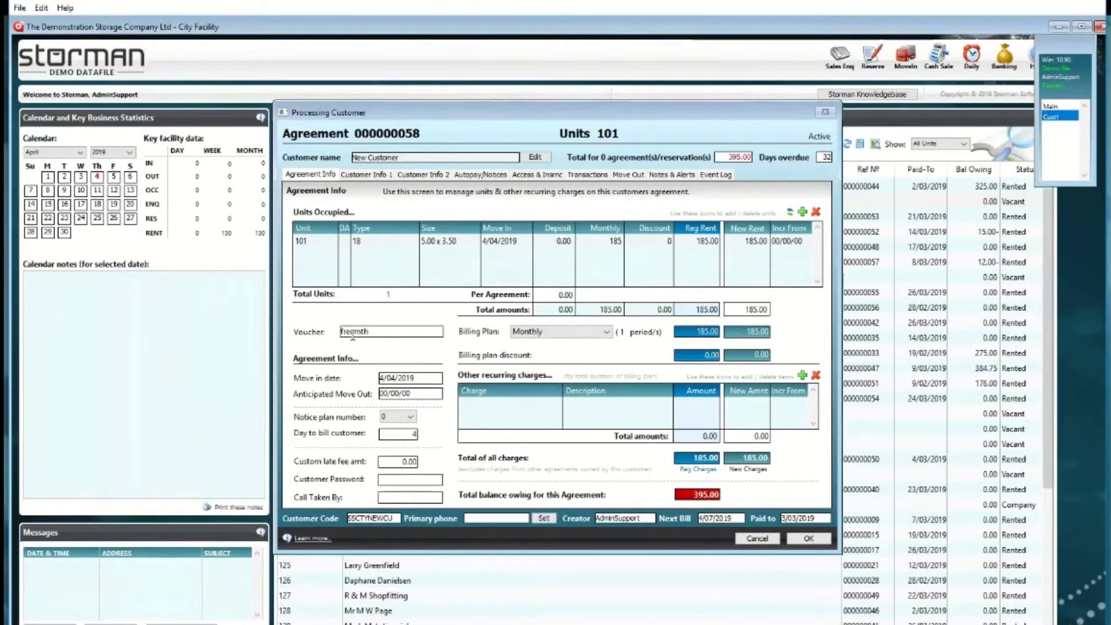
pyautogui.press('Return')
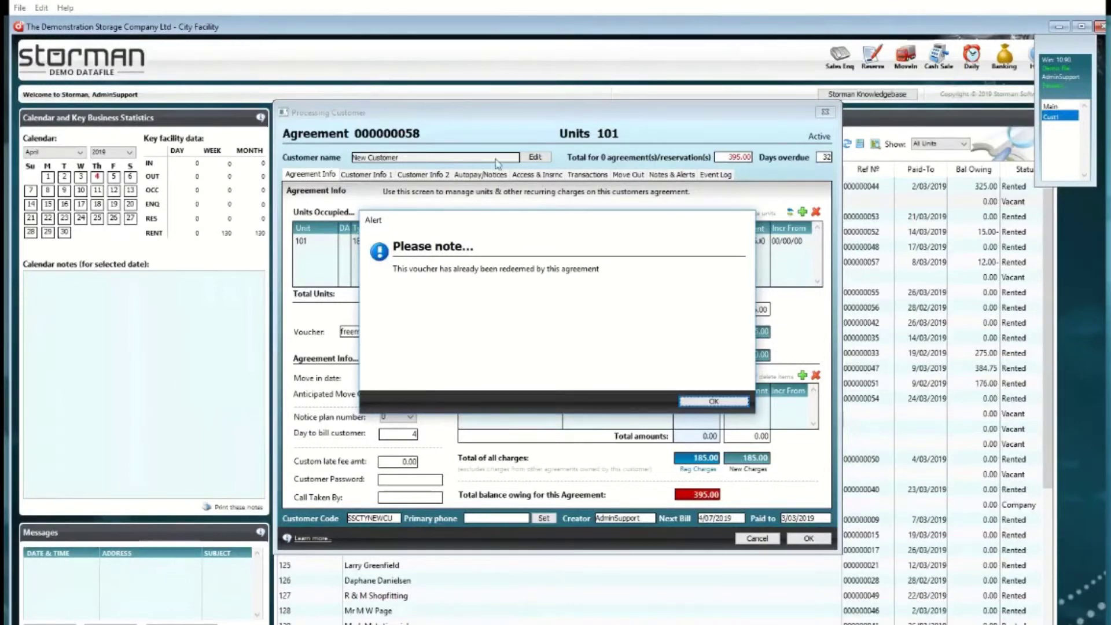
pyautogui.click(690, 402)
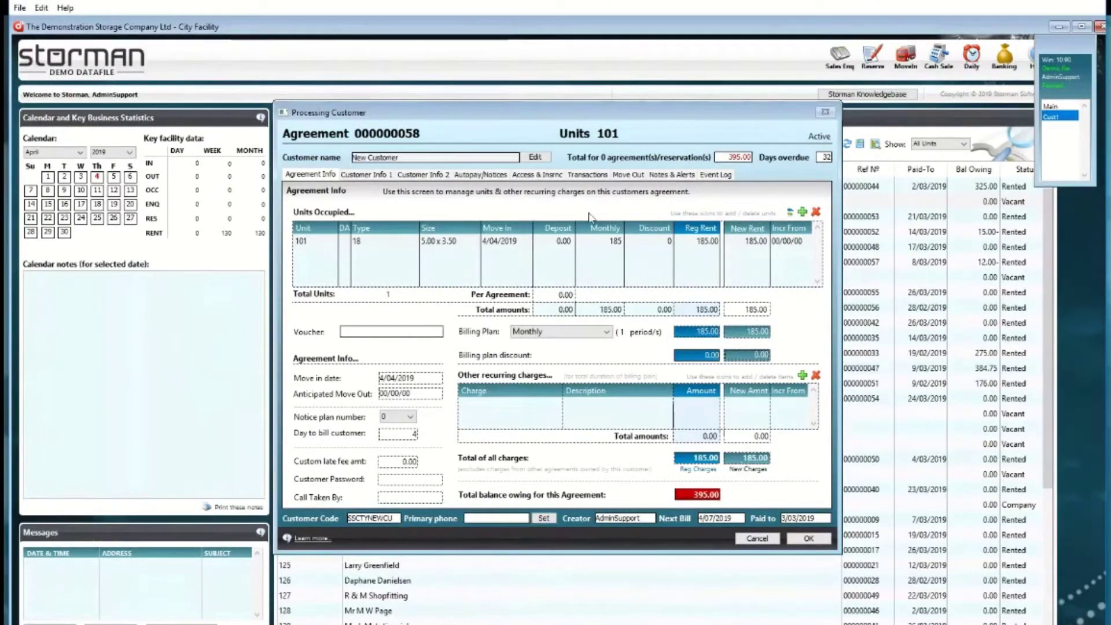
pyautogui.click(589, 176)
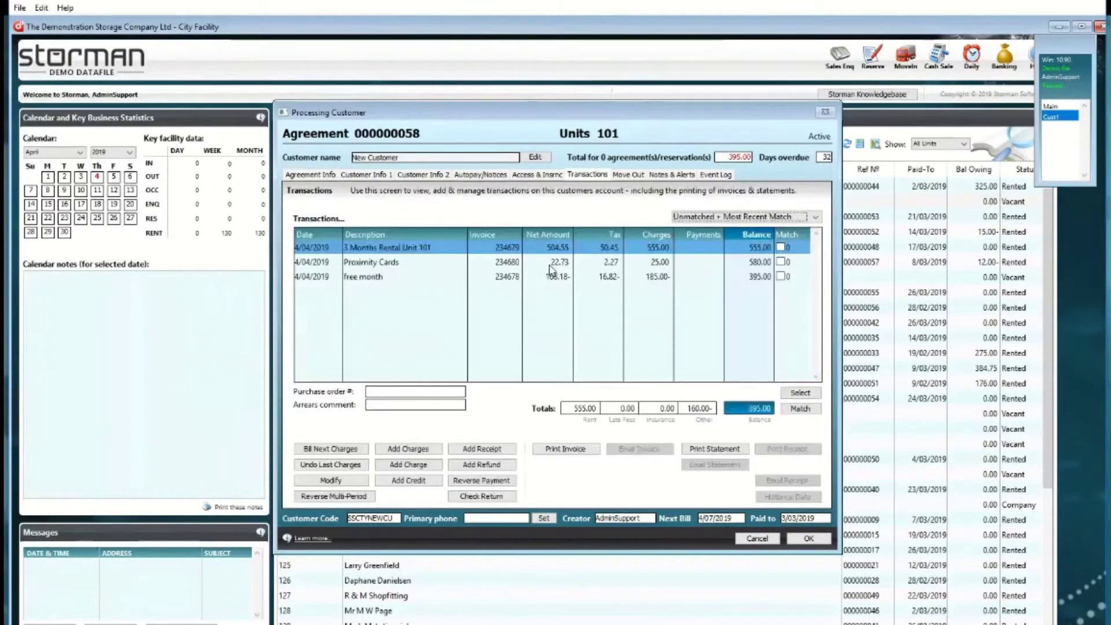
pyautogui.click(311, 175)
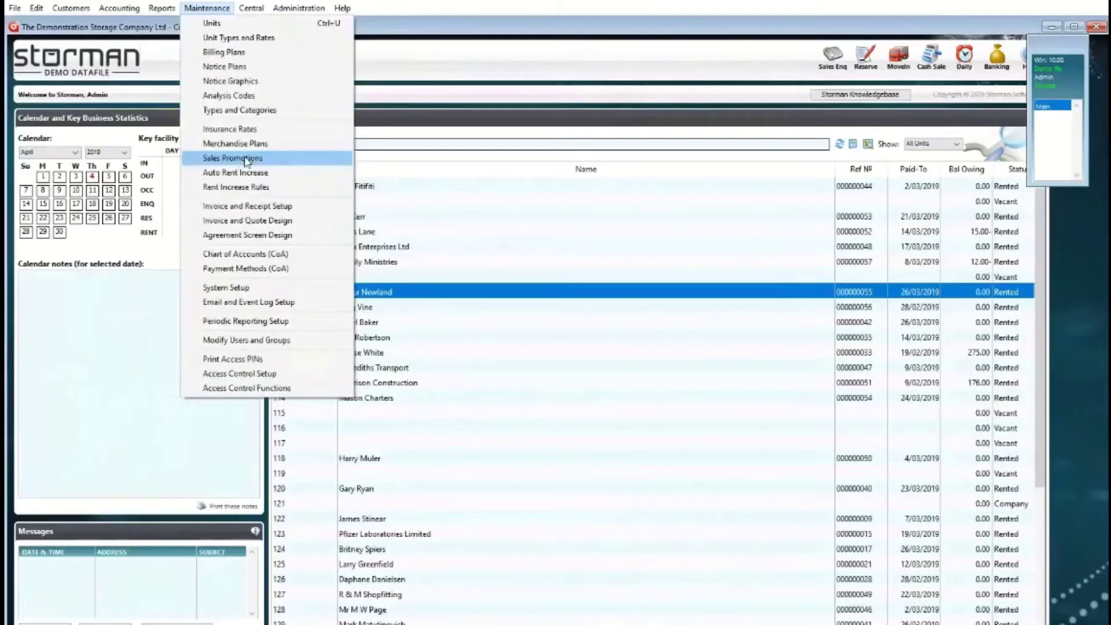
# Start a new sales promotion with plan code SSCTYLL and description "Free lock".
pyautogui.click(249, 154)
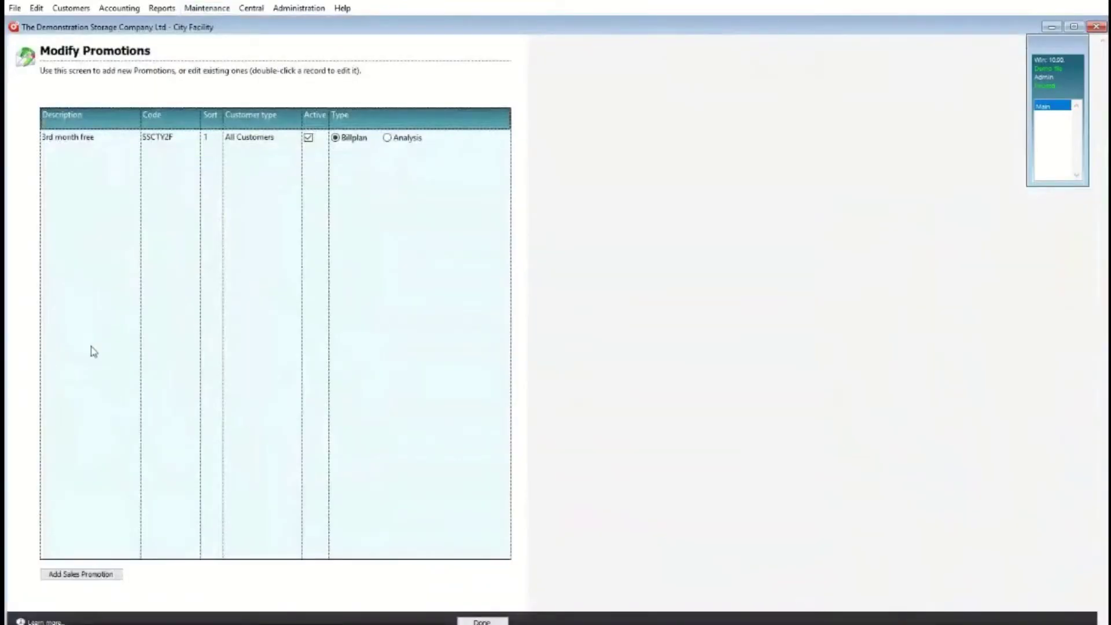
pyautogui.click(102, 575)
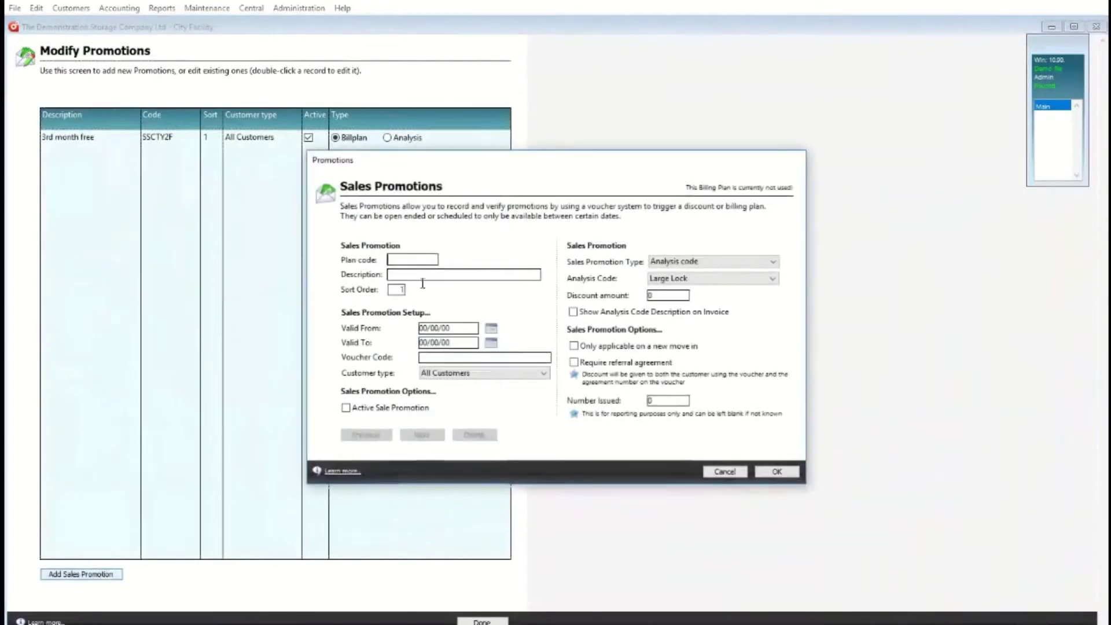
pyautogui.click(405, 262)
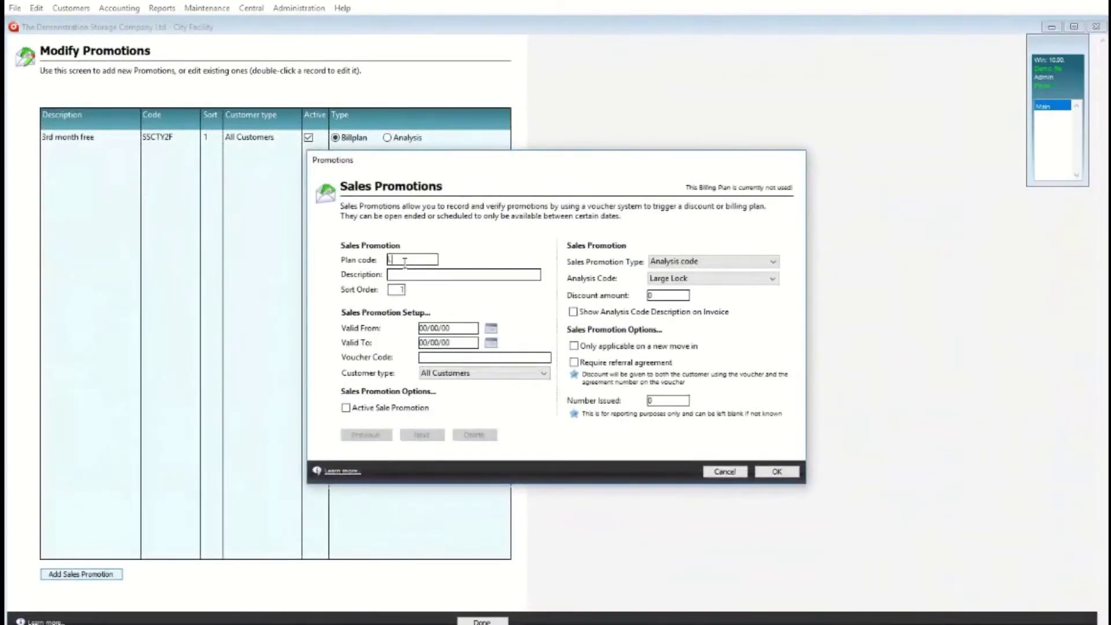
pyautogui.write('SSCTYLL')
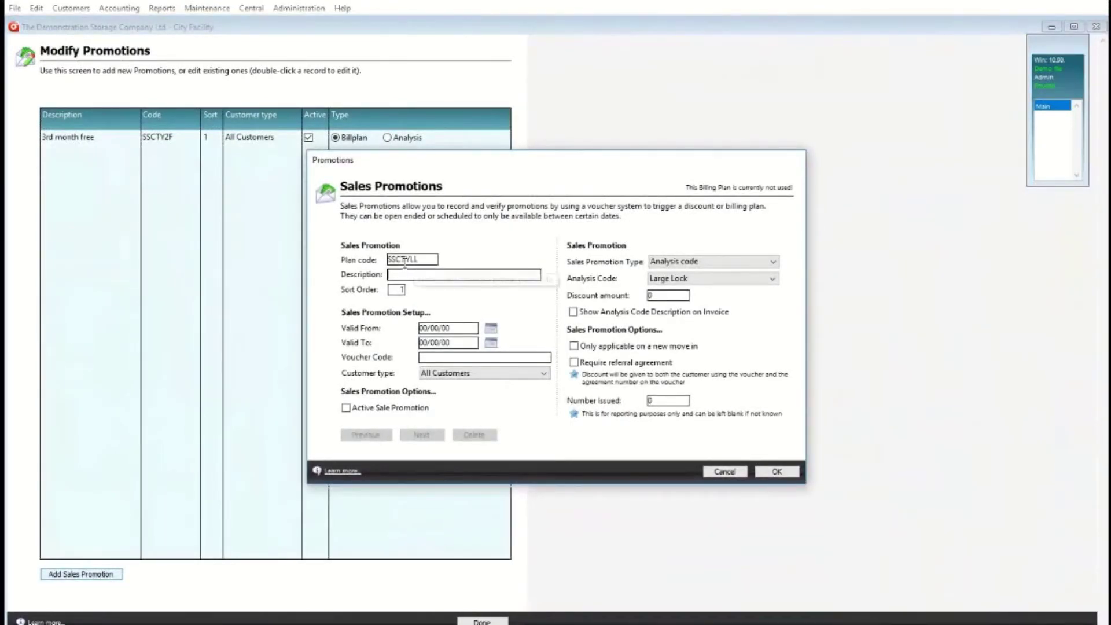
pyautogui.click(405, 271)
pyautogui.write('Free lock')
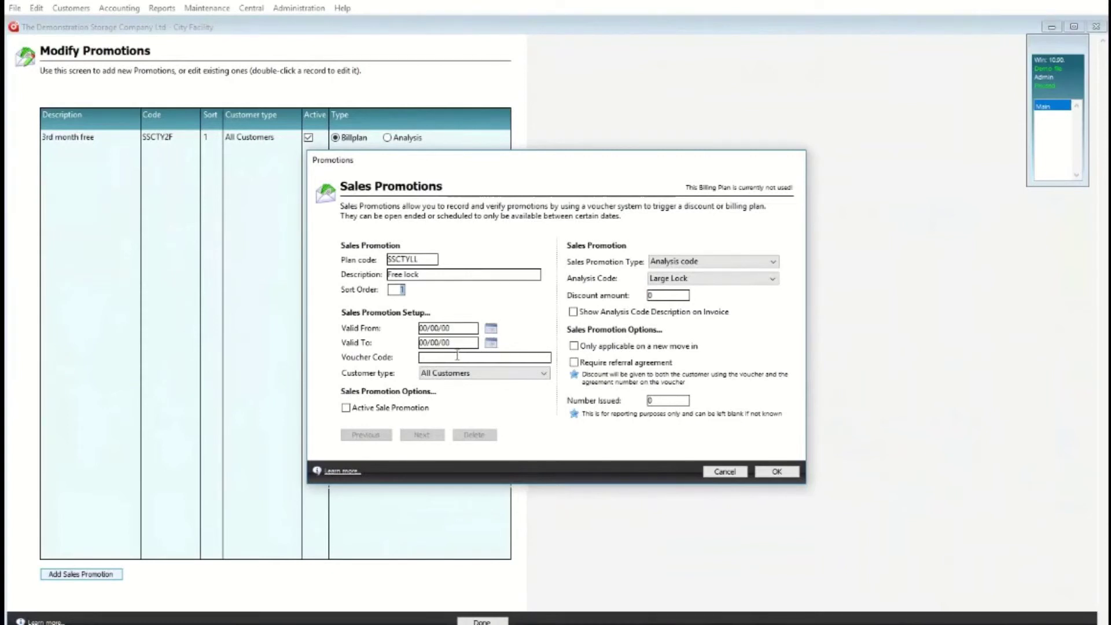
# Make the promotion active, with type Analysis code, analysis code Large Lock and a discount amount of 15.
pyautogui.click(745, 263)
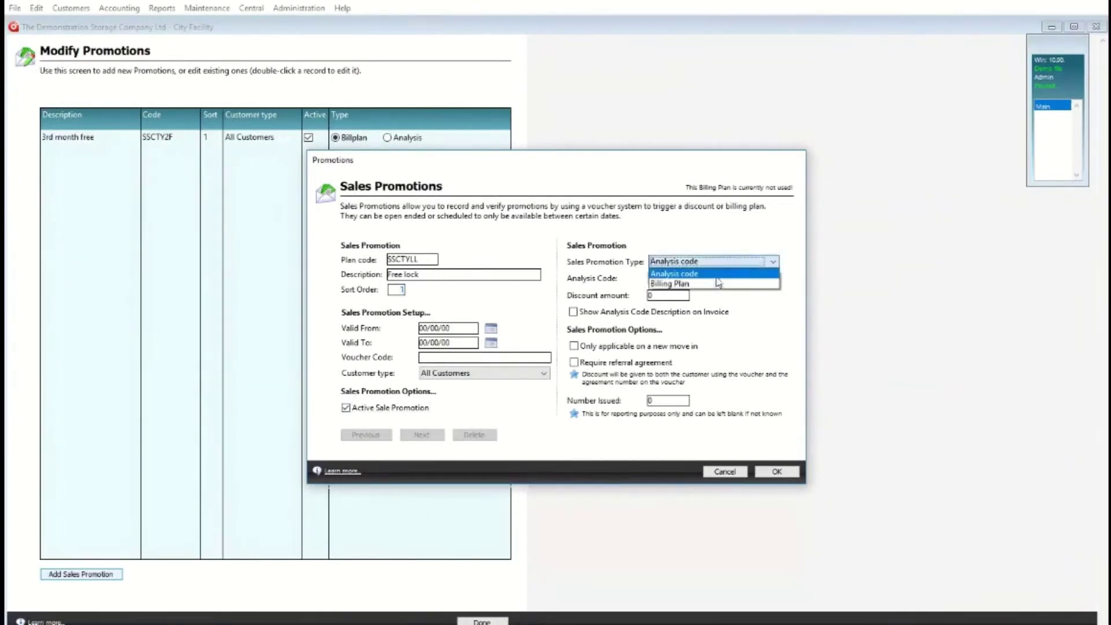
pyautogui.click(718, 274)
pyautogui.click(721, 280)
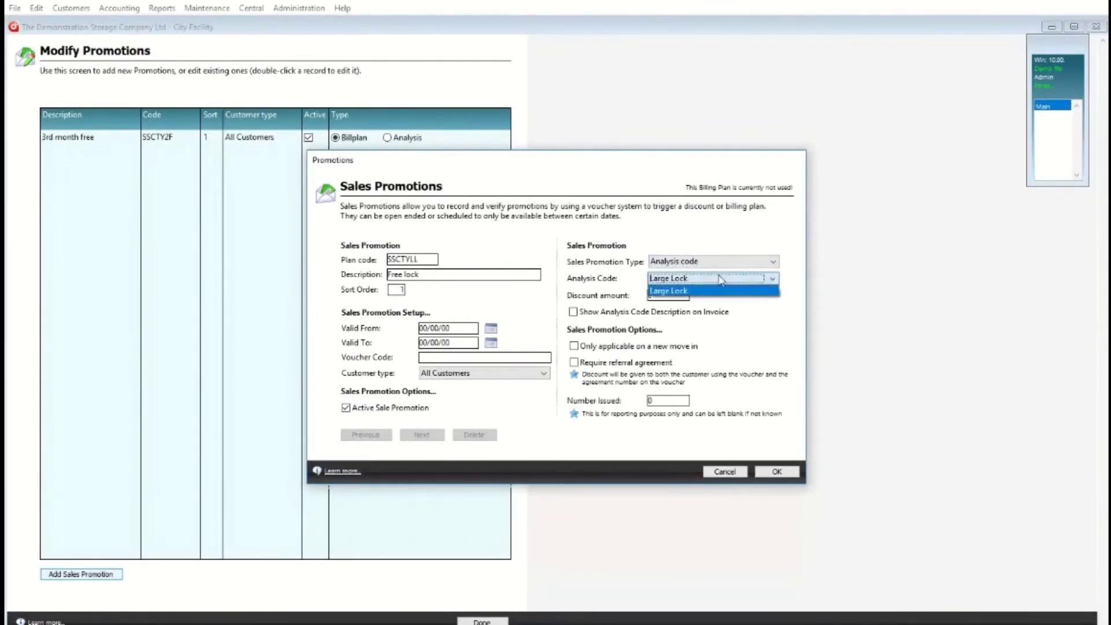
pyautogui.click(722, 289)
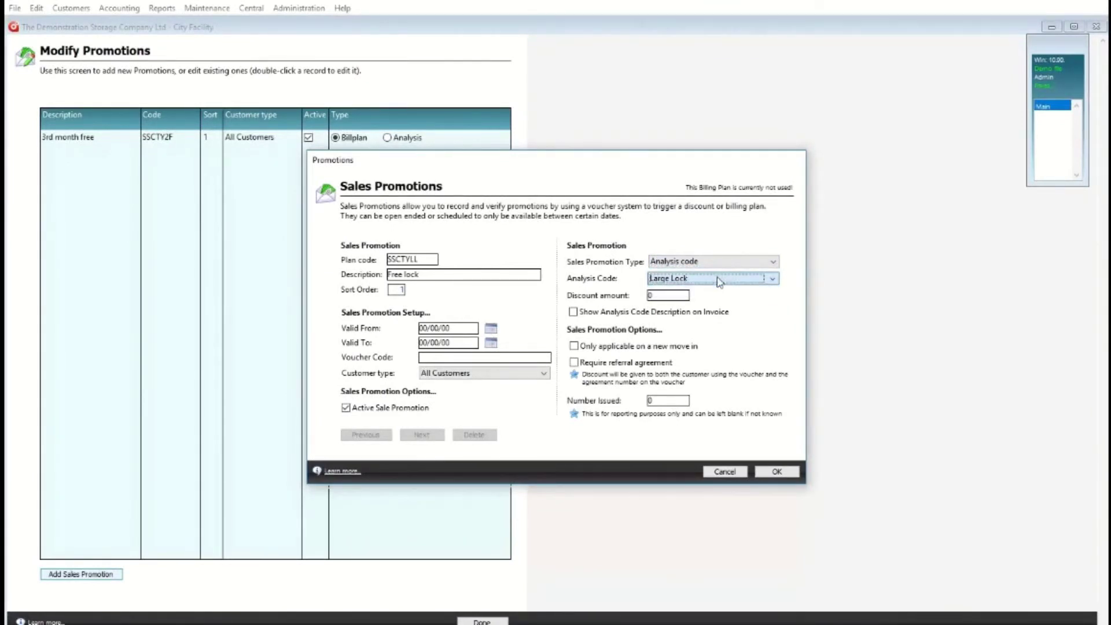
pyautogui.click(661, 296)
pyautogui.write('15')
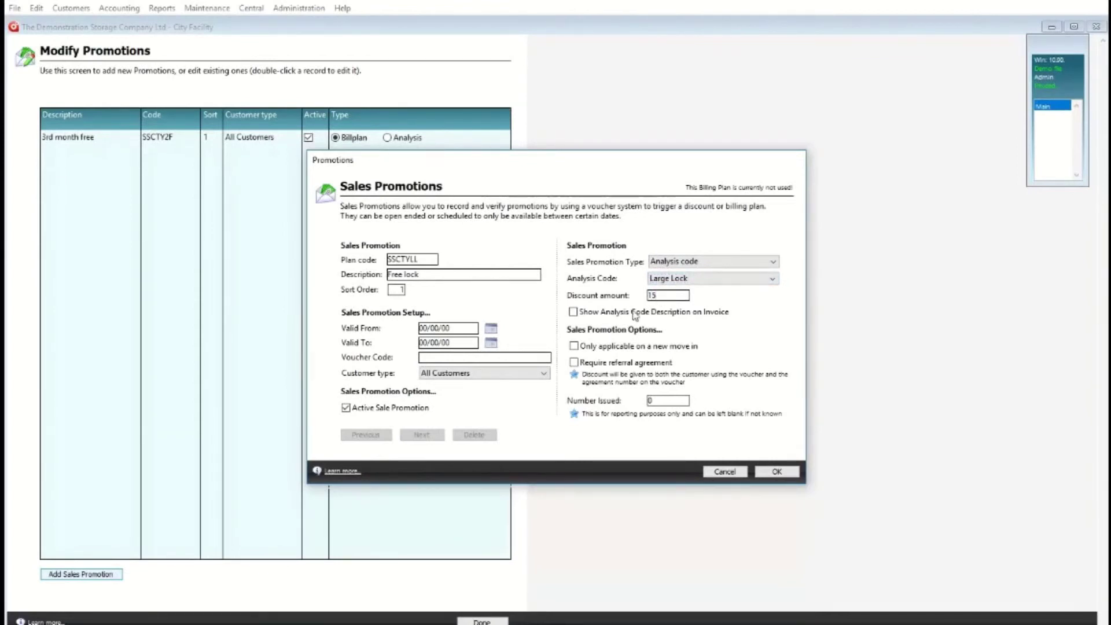
pyautogui.press('Tab')
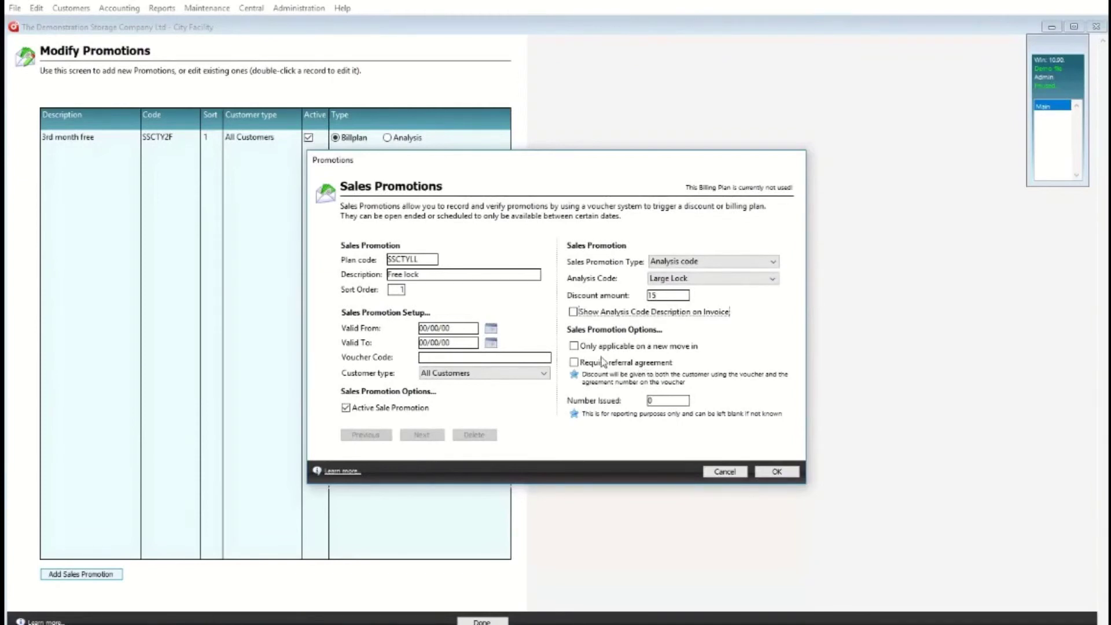
# Give the Free lock promotion the voucher code Freelock, save it and return to the customer list.
pyautogui.click(445, 357)
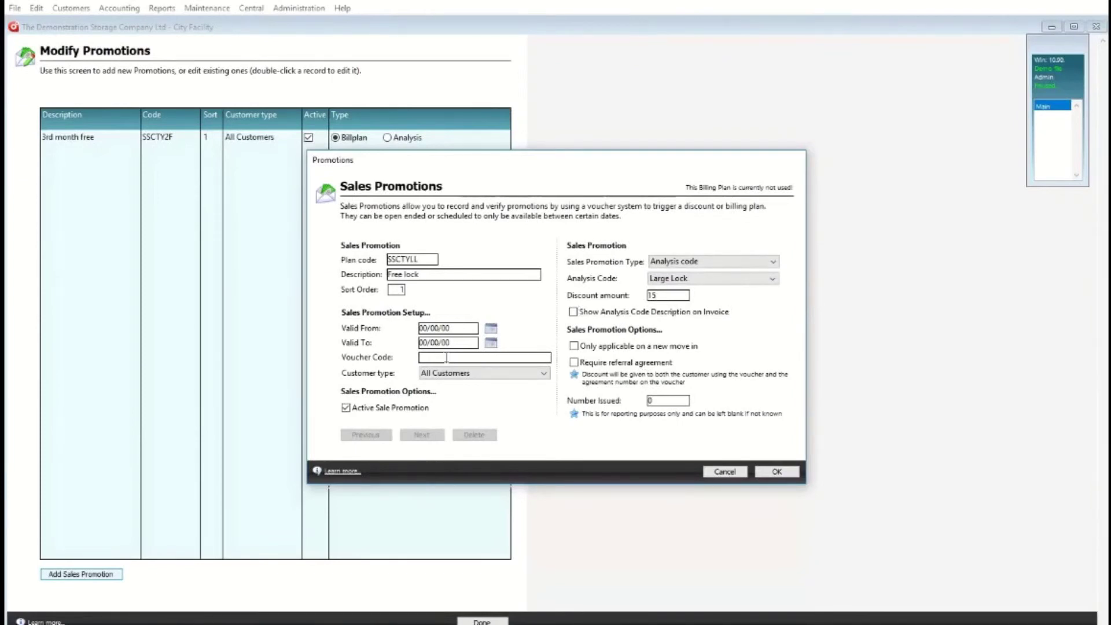
pyautogui.write('Freelock')
pyautogui.click(775, 471)
pyautogui.click(482, 621)
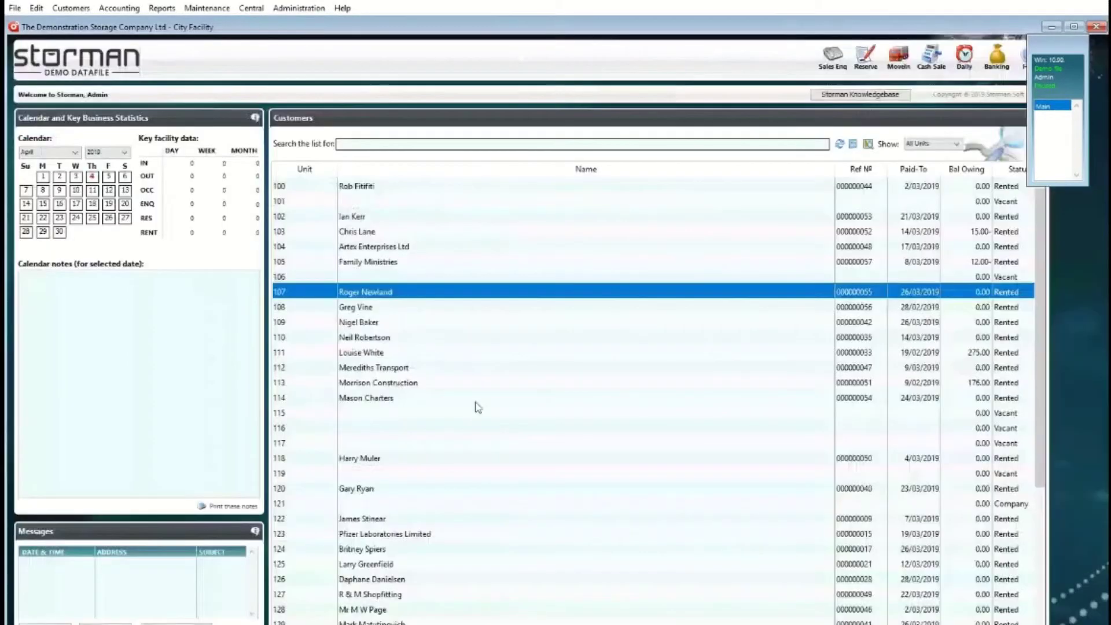
# Add a Large Lock charge of 15.00 dated 04/04/19 to the unit 107 agreement.
pyautogui.doubleClick(391, 294)
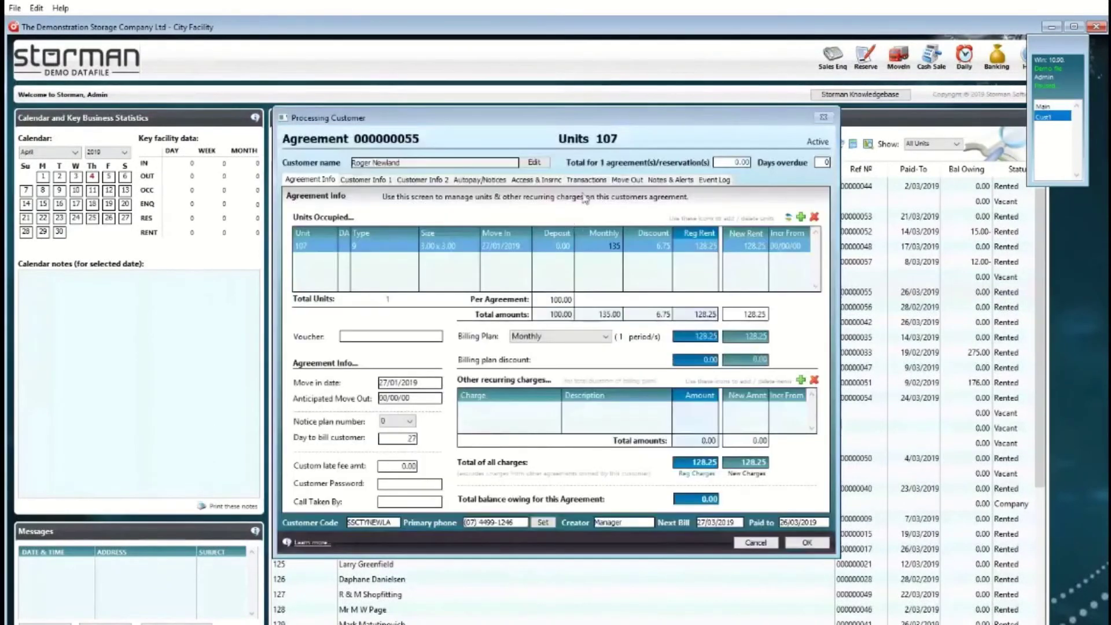
pyautogui.click(582, 182)
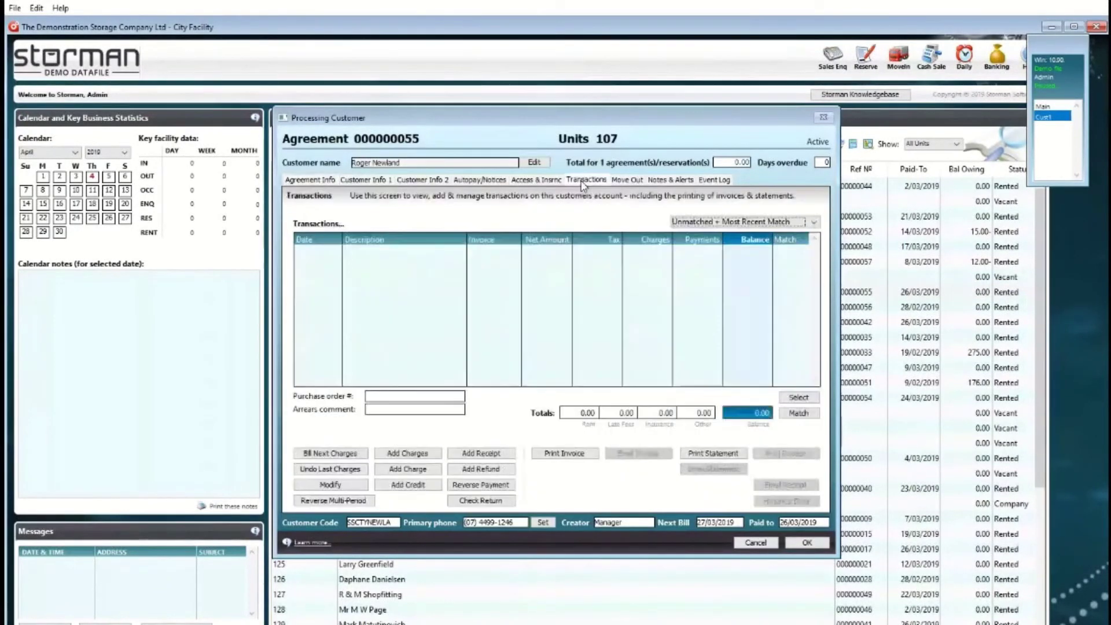
pyautogui.click(407, 469)
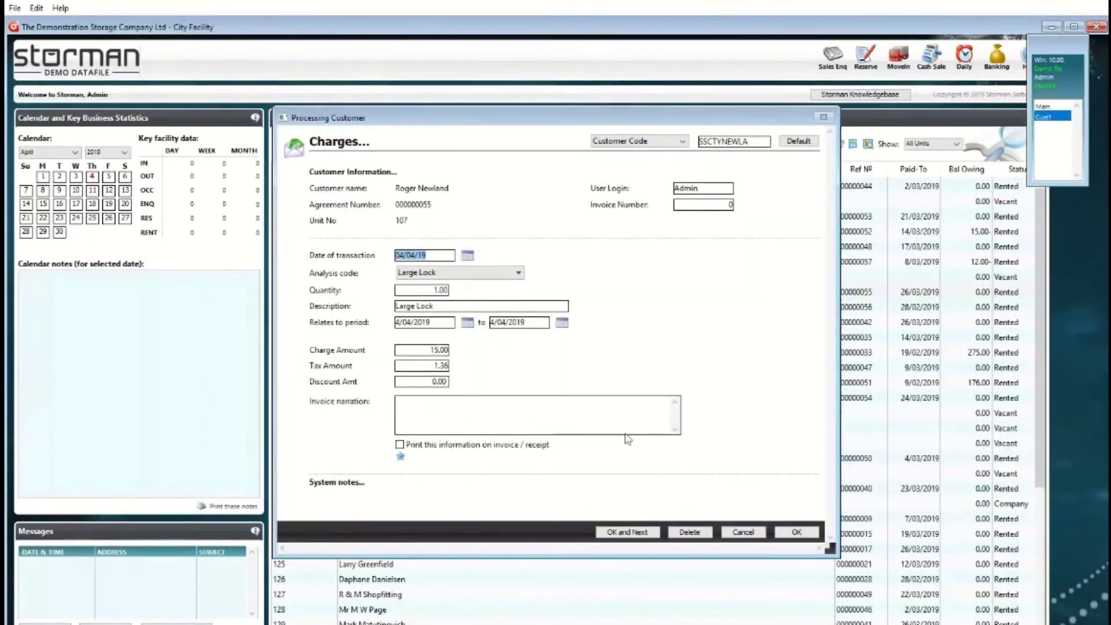
pyautogui.click(798, 532)
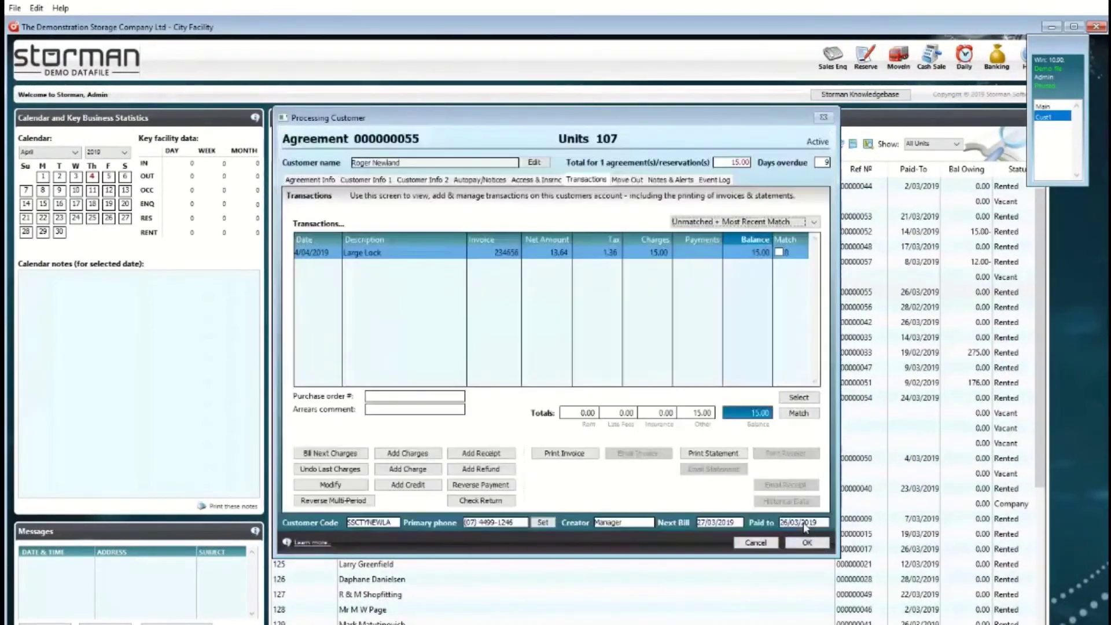
# Redeem the voucher freelock on the unit 107 agreement and review the resulting transactions.
pyautogui.click(321, 181)
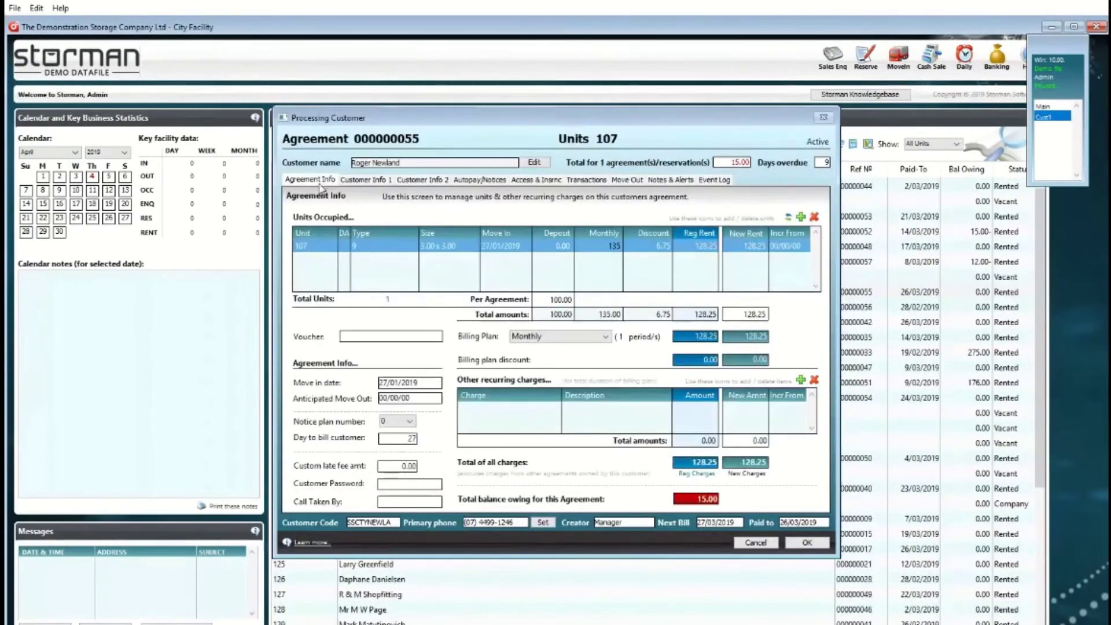
pyautogui.click(354, 336)
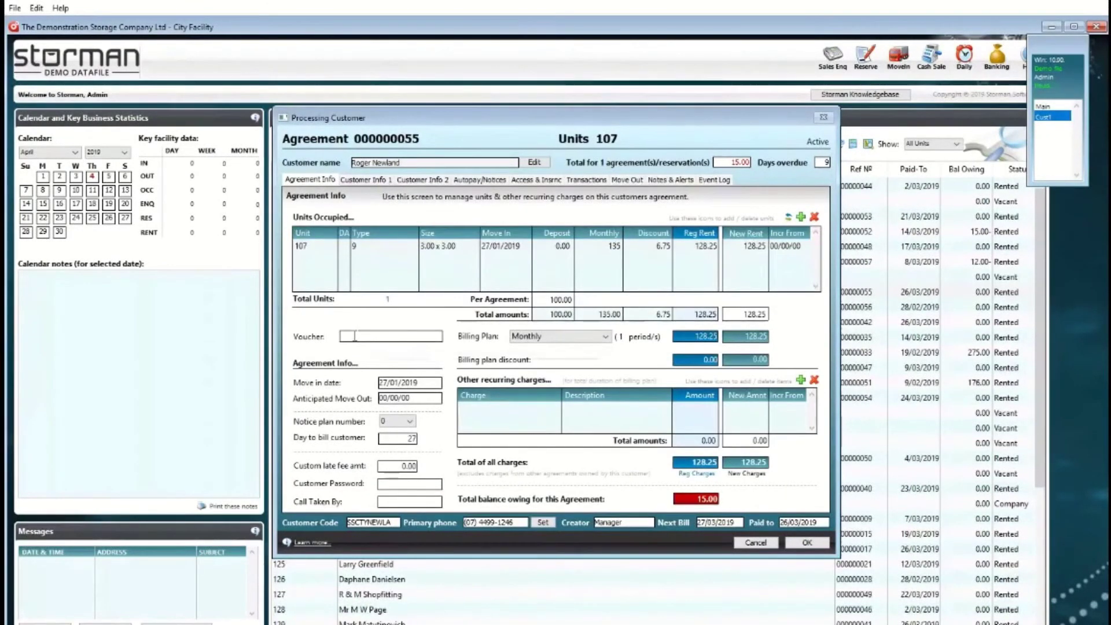
pyautogui.write('freelock')
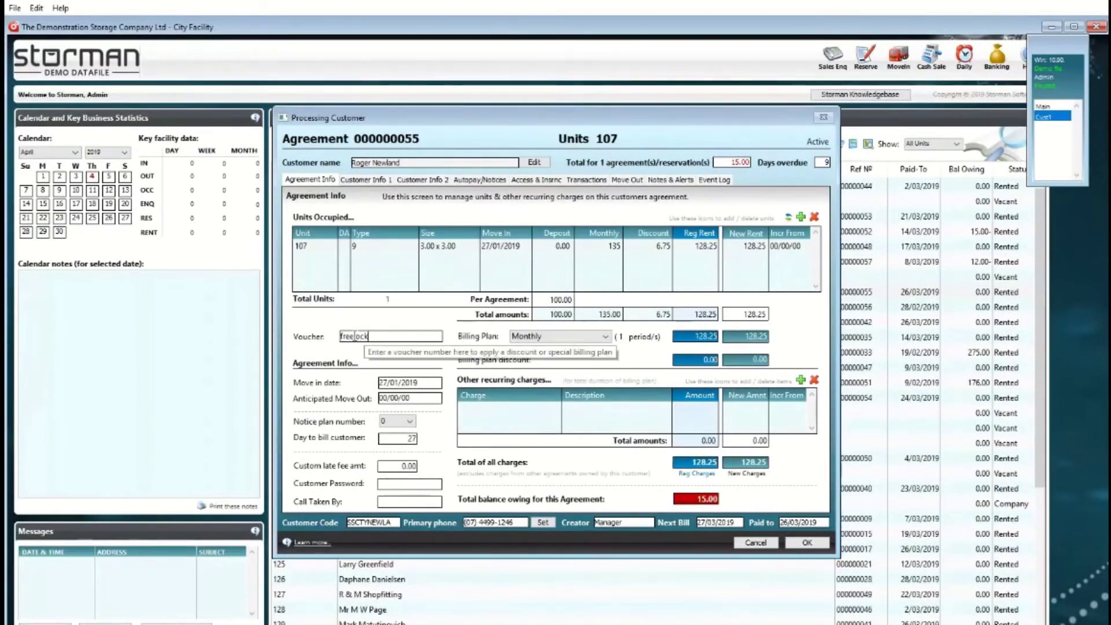
pyautogui.press('Tab')
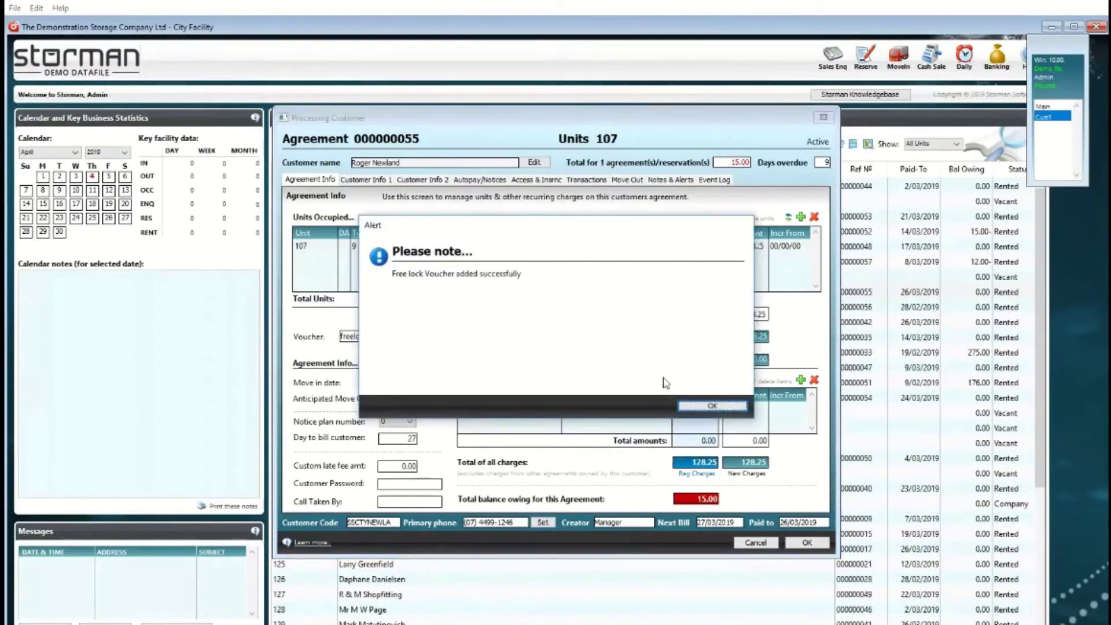
pyautogui.click(727, 410)
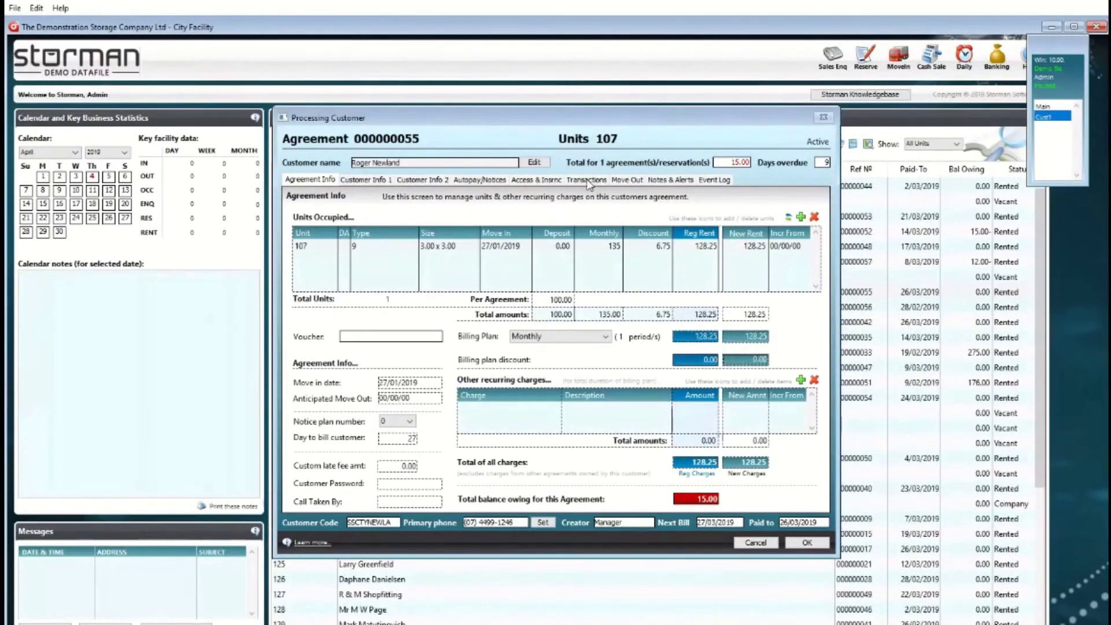
pyautogui.click(587, 181)
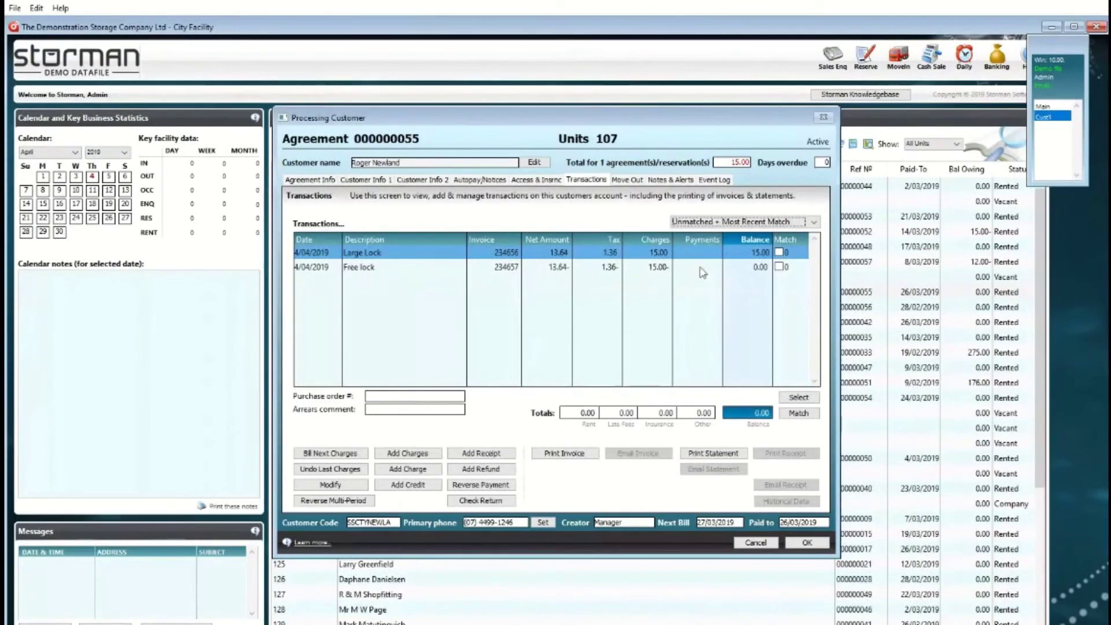
pyautogui.click(761, 269)
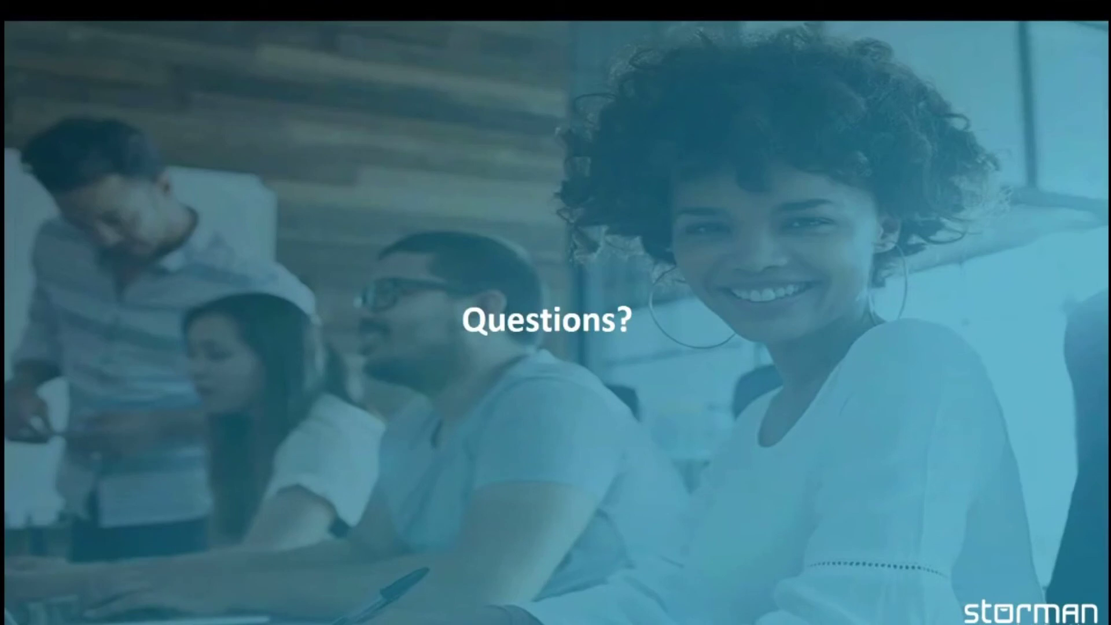
pyautogui.press('Right')
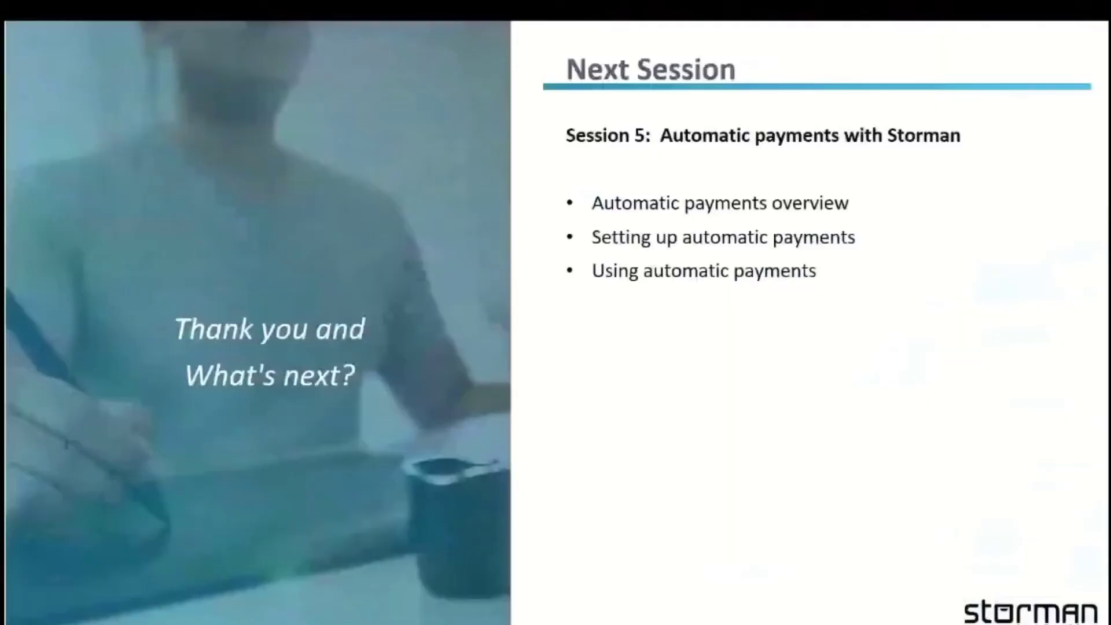